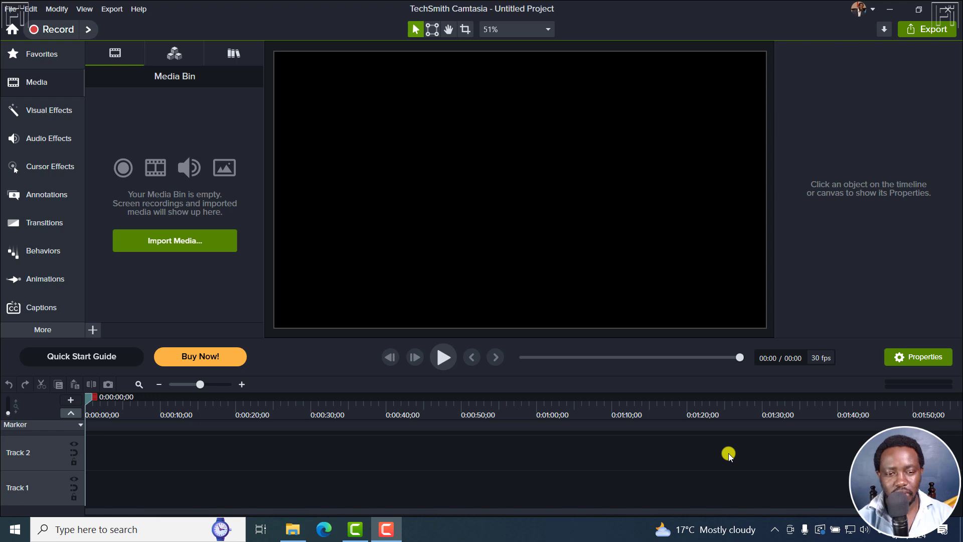
Import the video PXL_20230309_131039070 - Vertical.mp4 and place it at the start of Track 1.
click(192, 242)
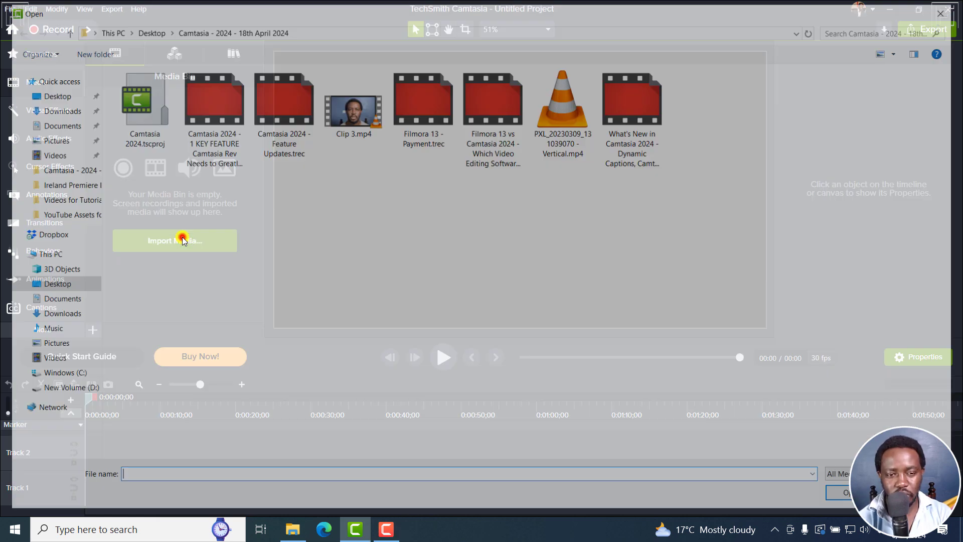
click(550, 135)
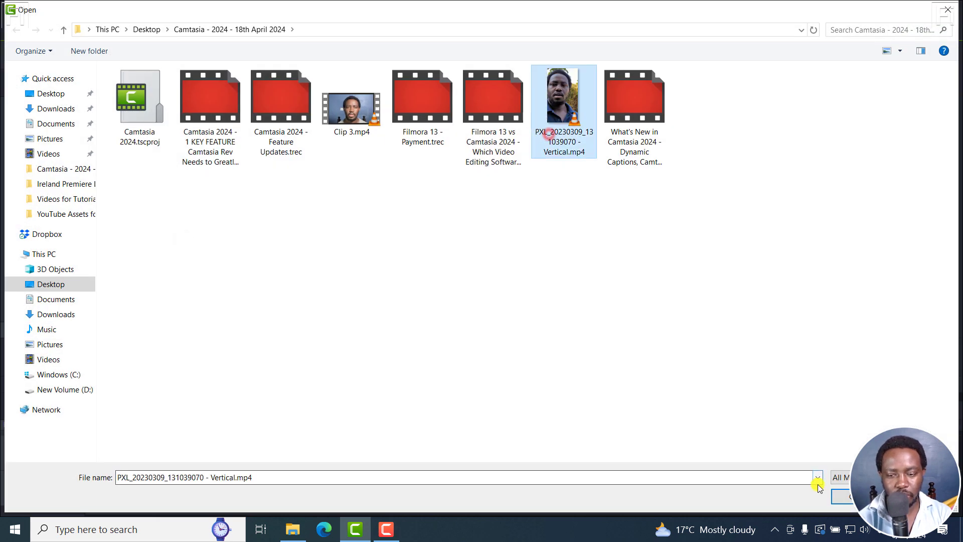
click(840, 497)
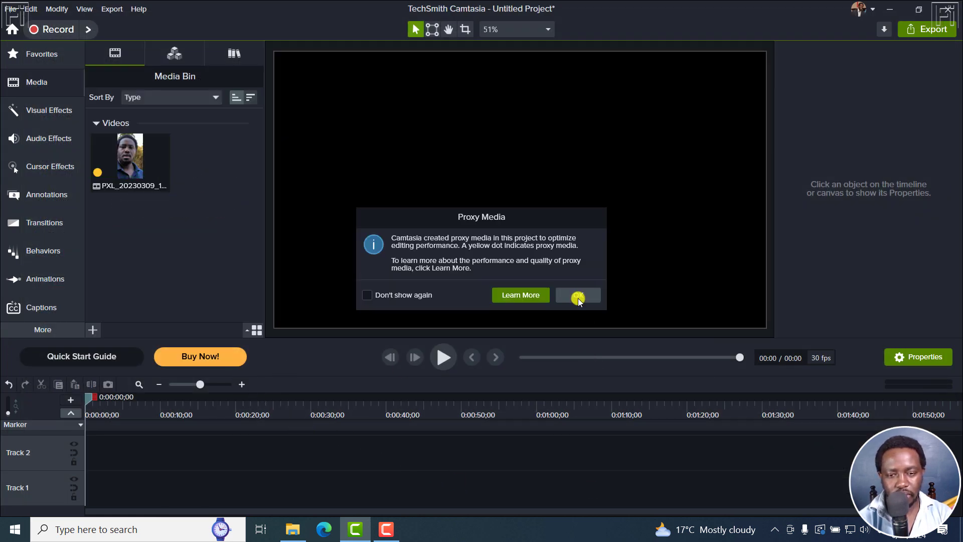
click(577, 296)
drag(124, 170, 78, 494)
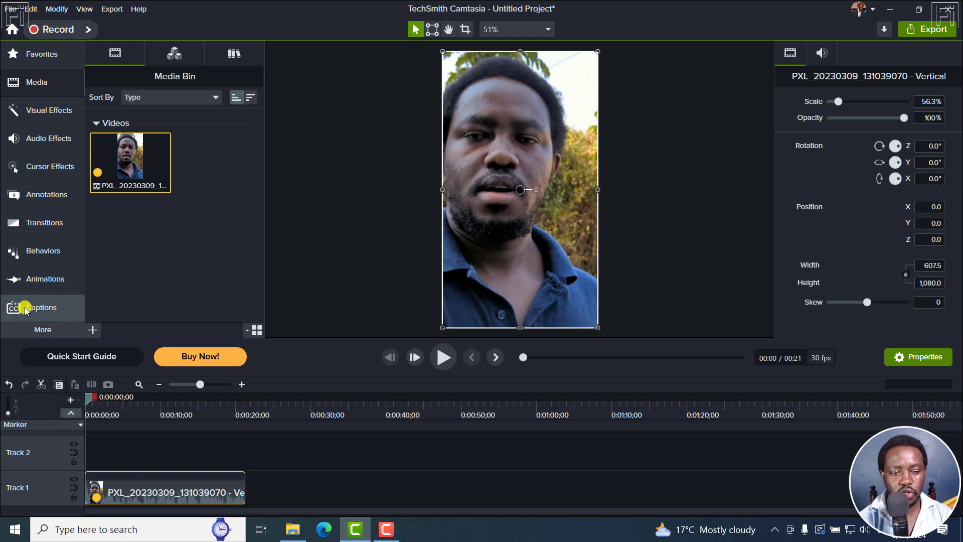
Examine the available captioning tools, including the options for importing captions and speech-to-text.
click(109, 296)
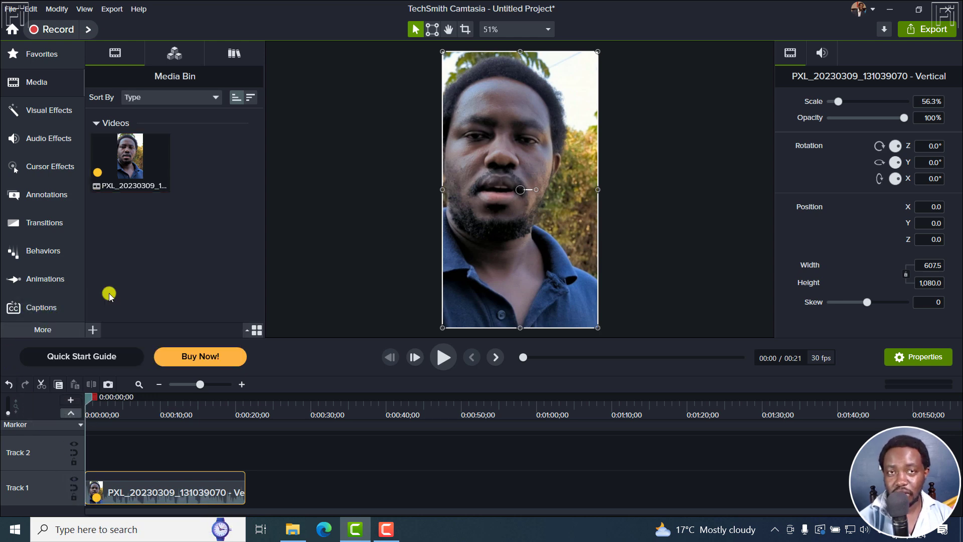
click(41, 329)
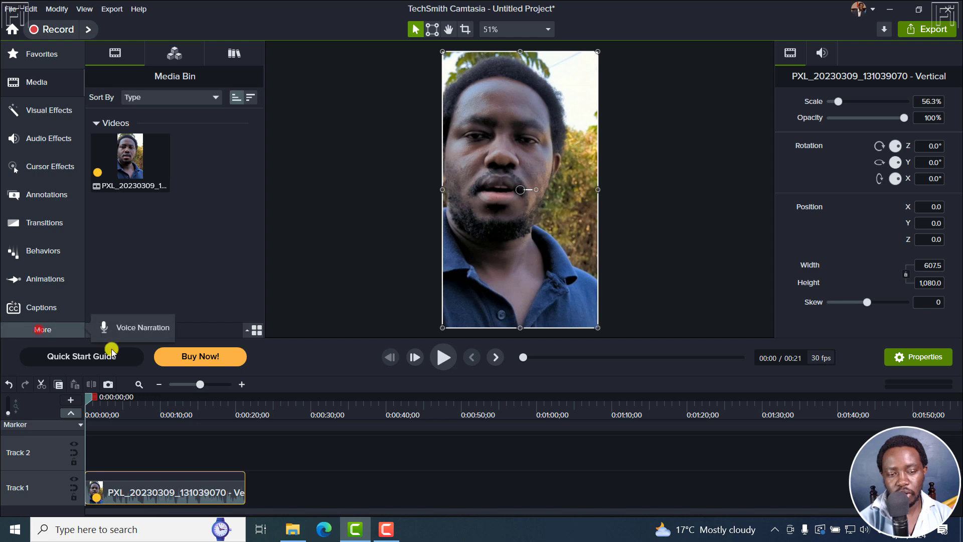
click(30, 301)
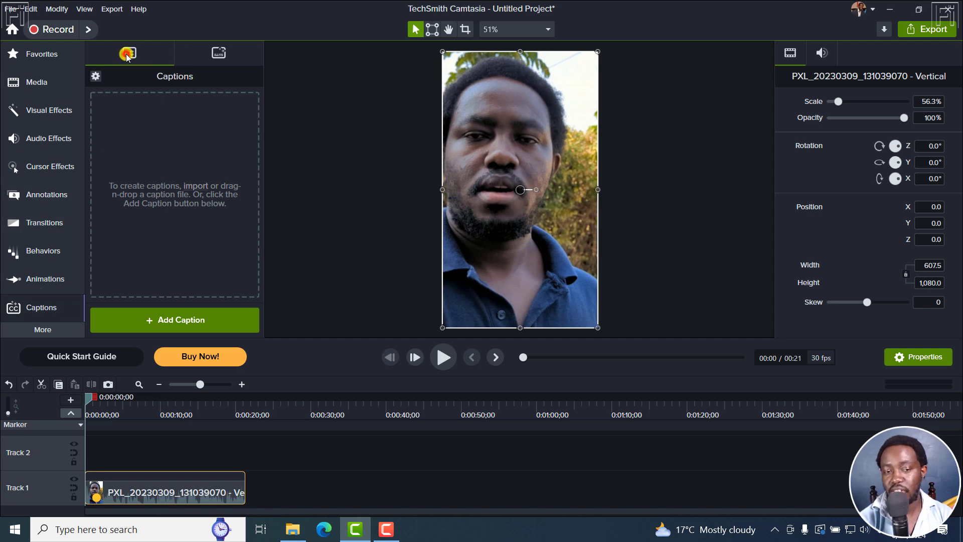
click(95, 76)
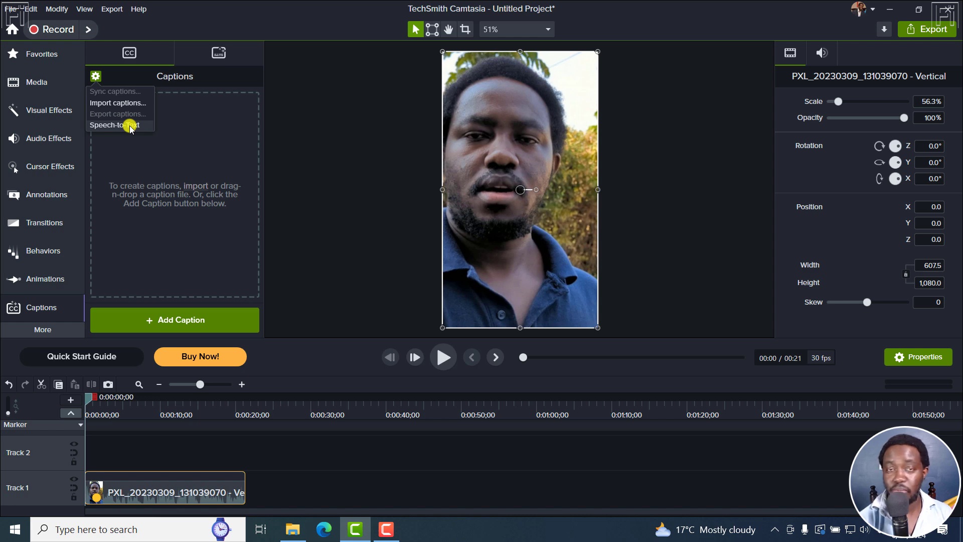
Add the Bebas Neue Word Outline Single Line dynamic caption style to Track 2 and trim it to the video clip's length.
click(219, 53)
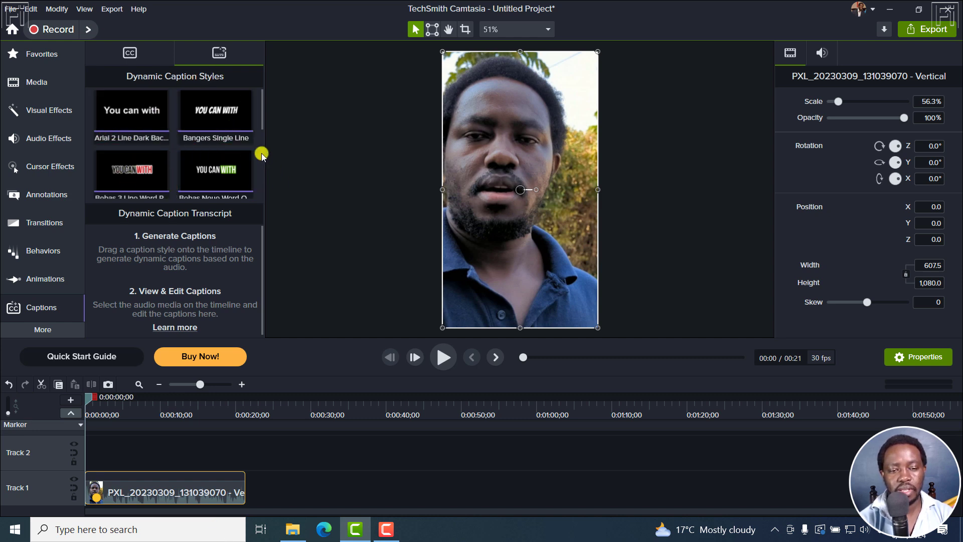
drag(262, 110, 259, 150)
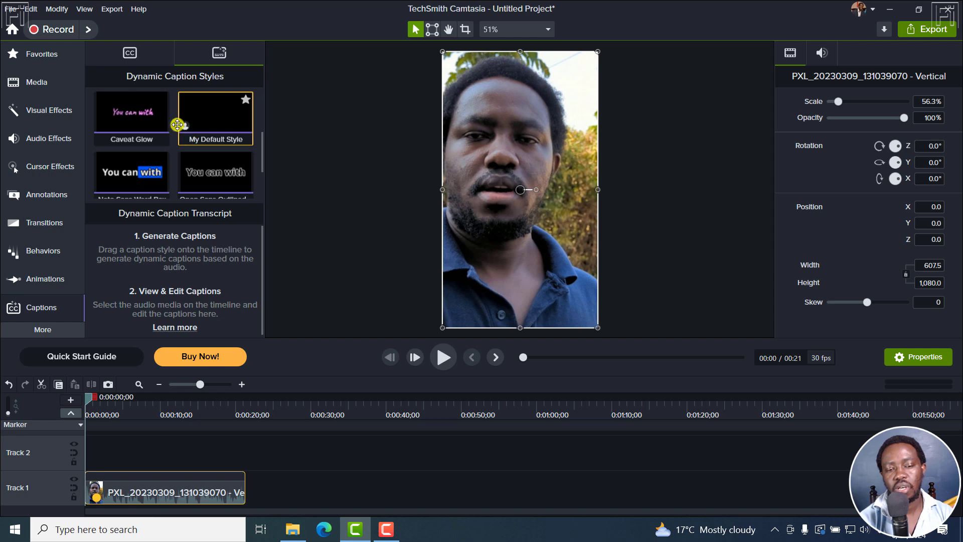
drag(260, 155, 258, 192)
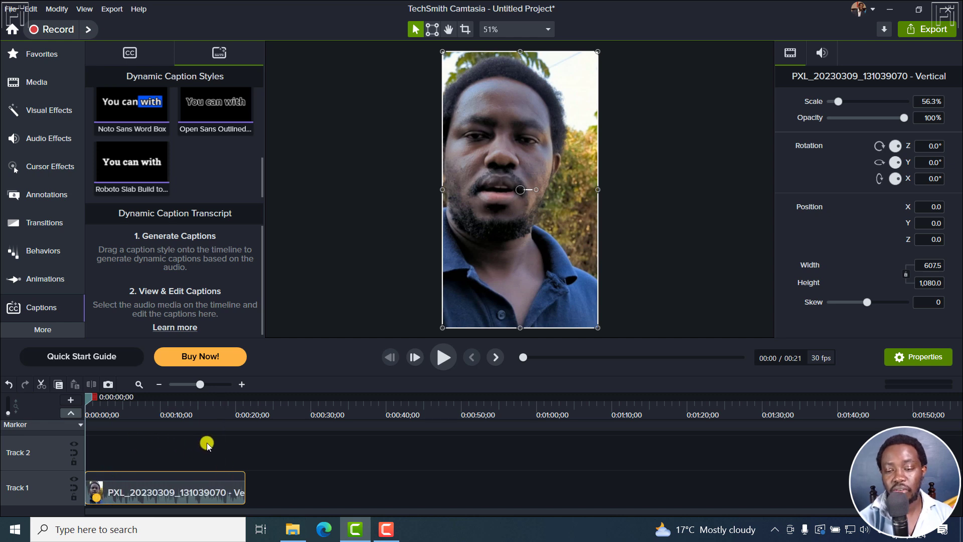
click(189, 494)
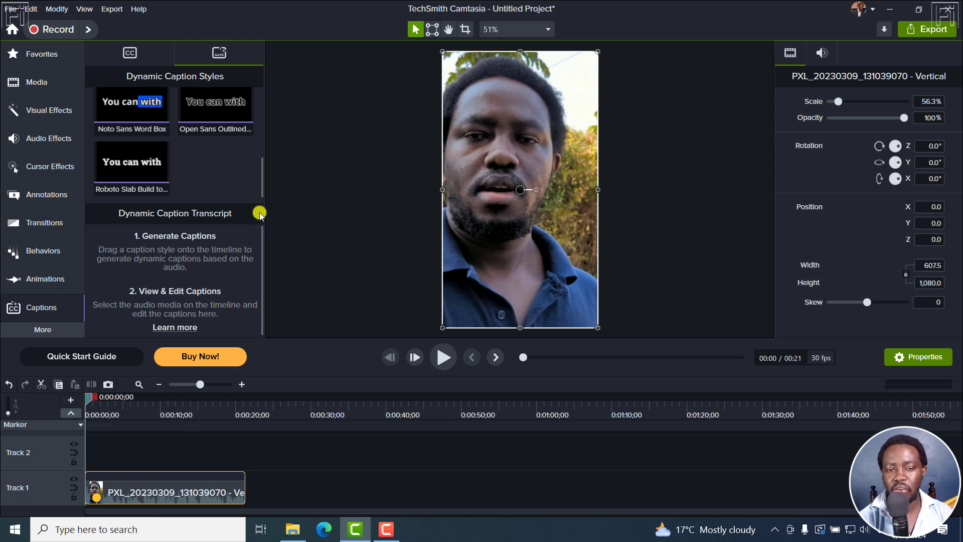
drag(261, 184, 260, 138)
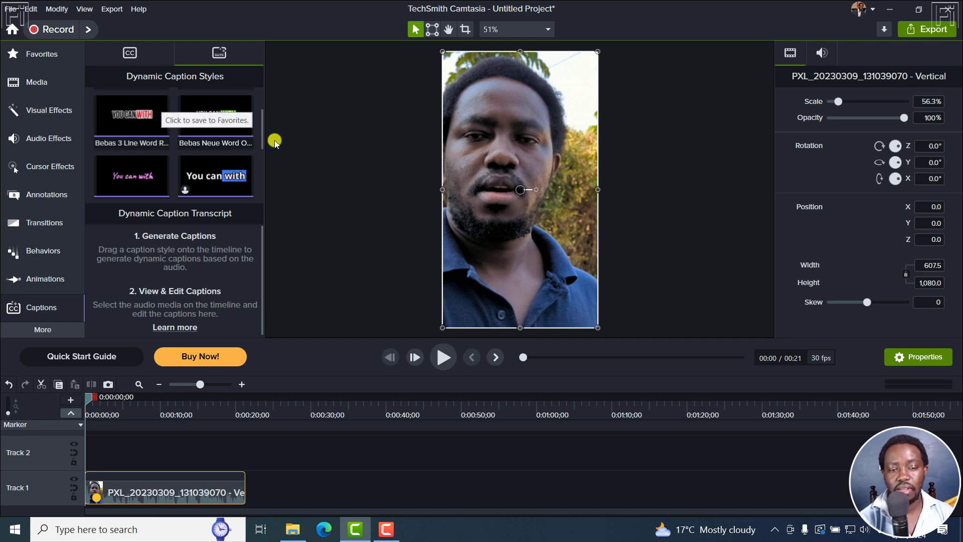
drag(215, 115, 142, 426)
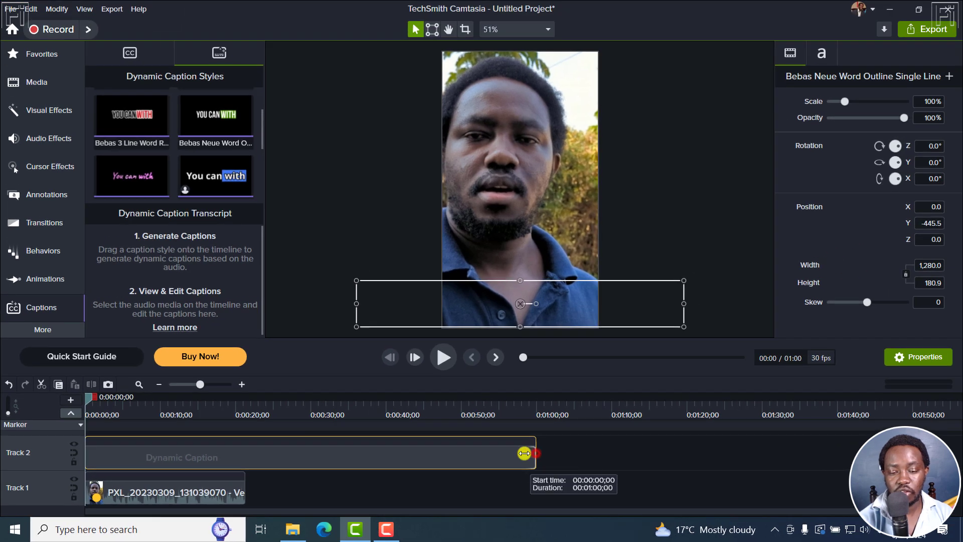
drag(524, 453, 244, 462)
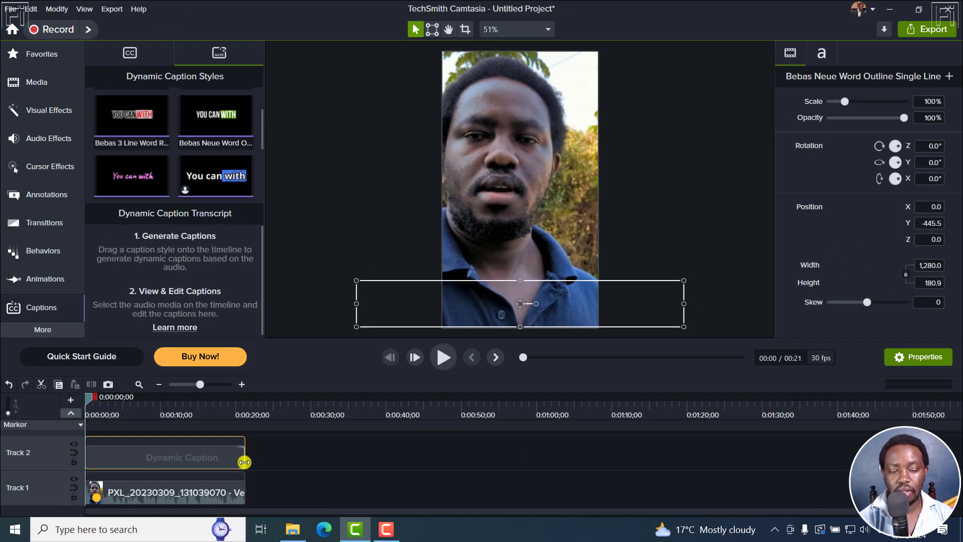
click(139, 384)
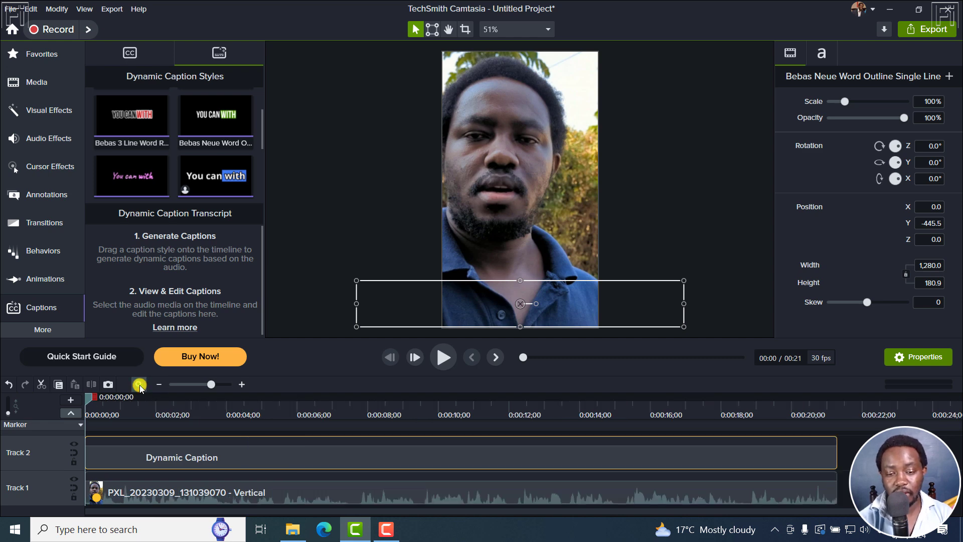
Play the first moments of the captions and narrow the caption box from both sides to about 608 wide, fitting the vertical video.
key(space)
key(space)
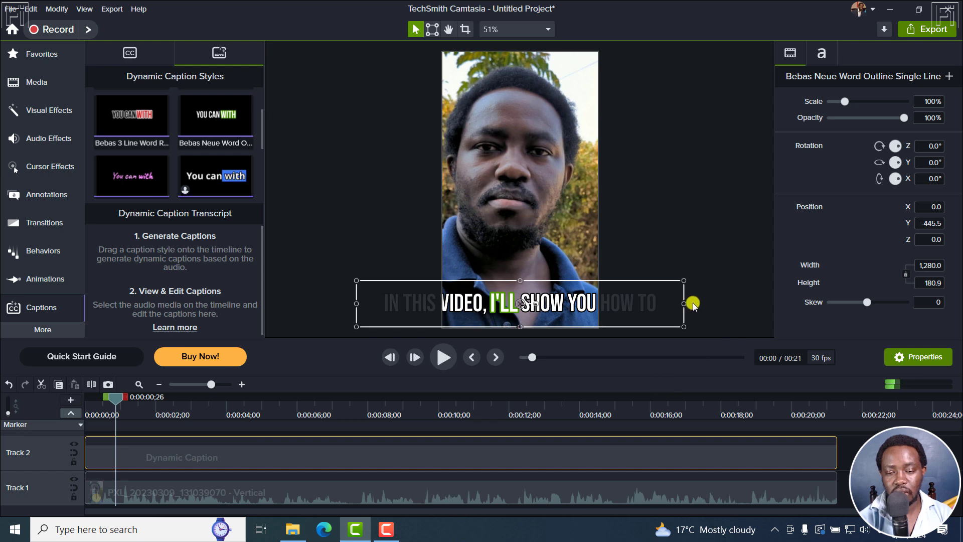
drag(685, 303, 604, 312)
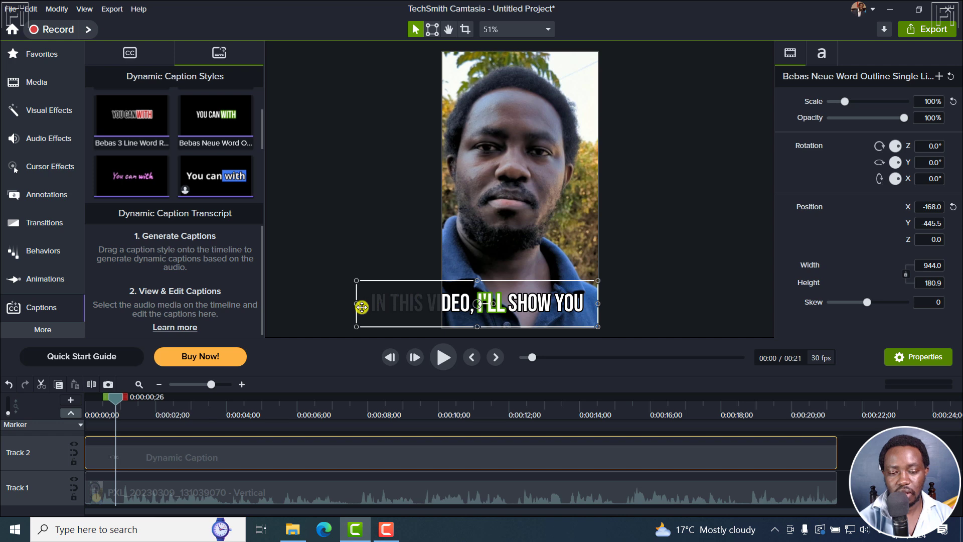
drag(356, 303, 445, 299)
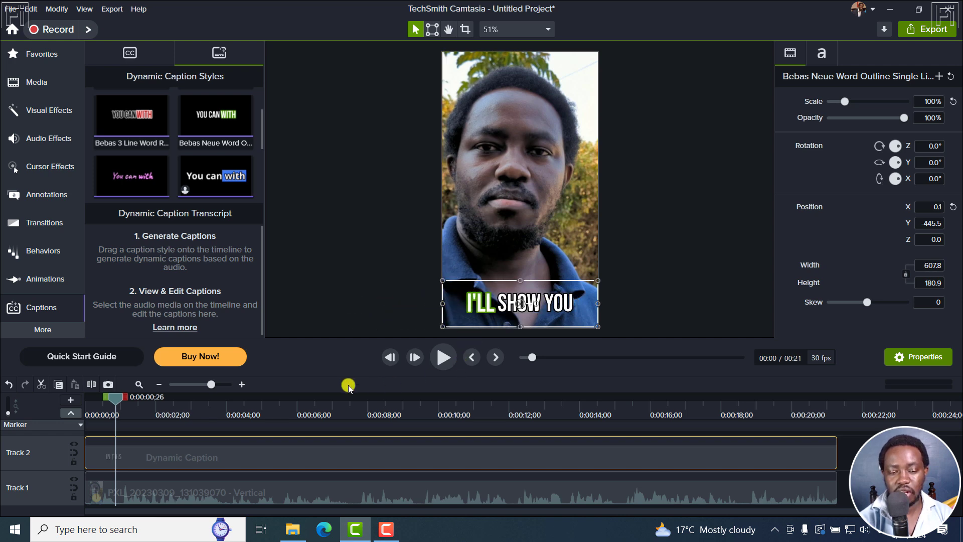
Play the video to about six seconds to check the resized captions.
click(472, 357)
key(space)
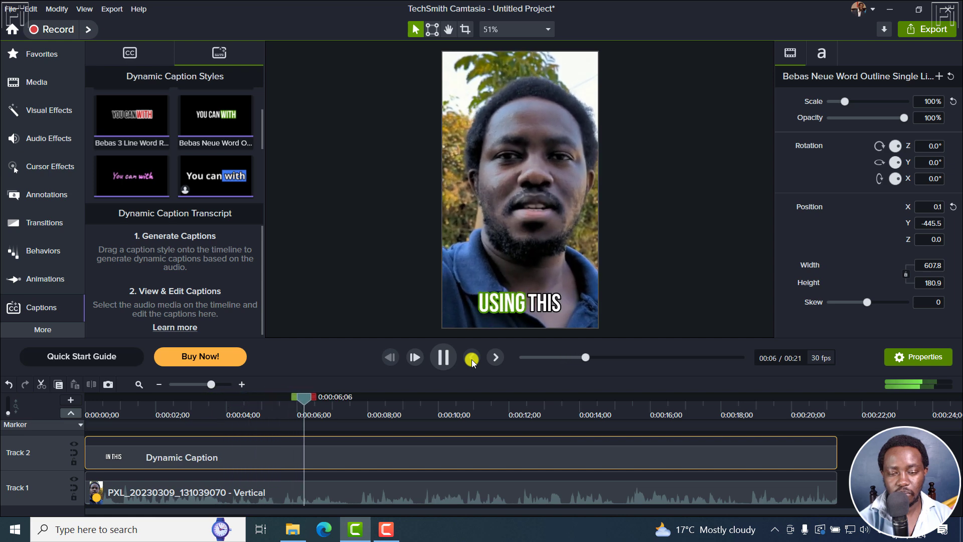
key(space)
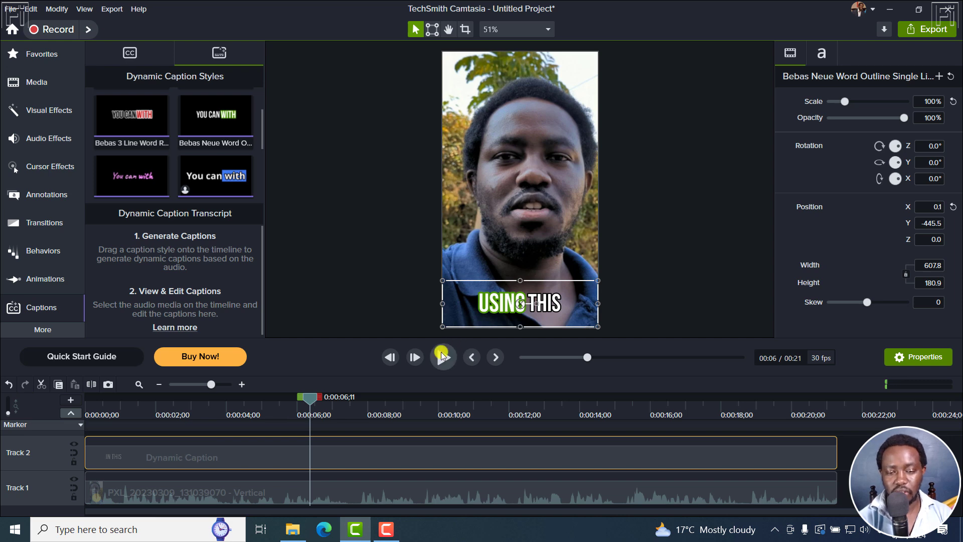
Enlarge the timeline area and correct the word "Superfasts" to "Superfast" in the video clip's dynamic caption transcript.
drag(382, 338, 370, 299)
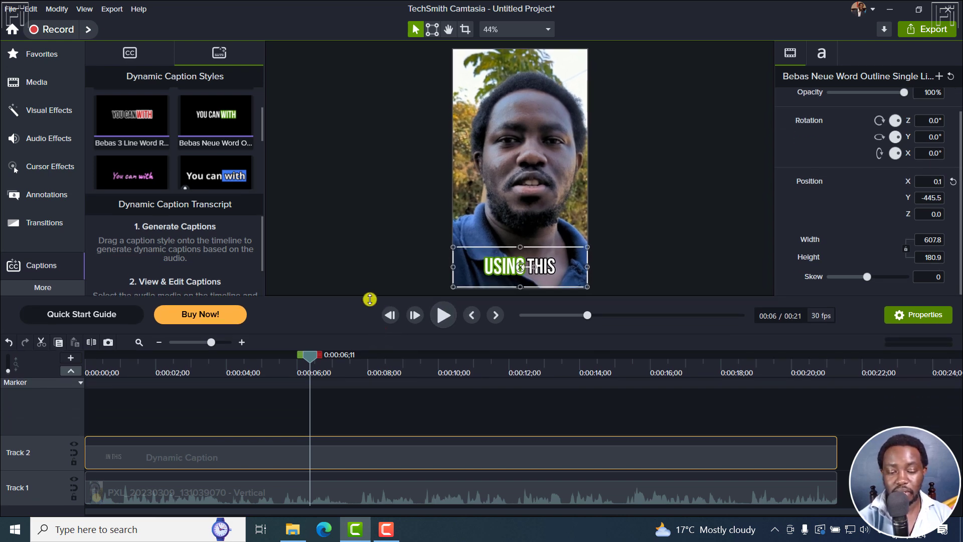
click(321, 410)
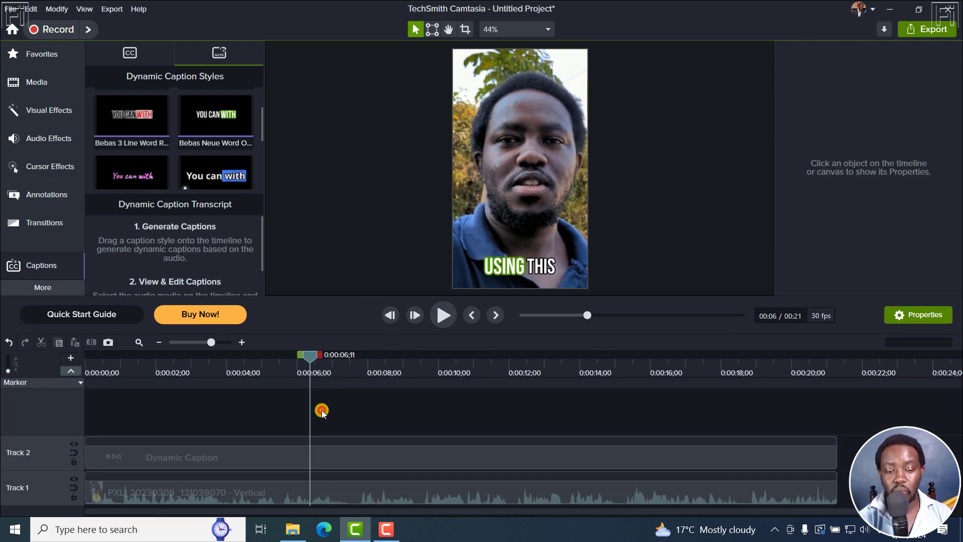
click(294, 456)
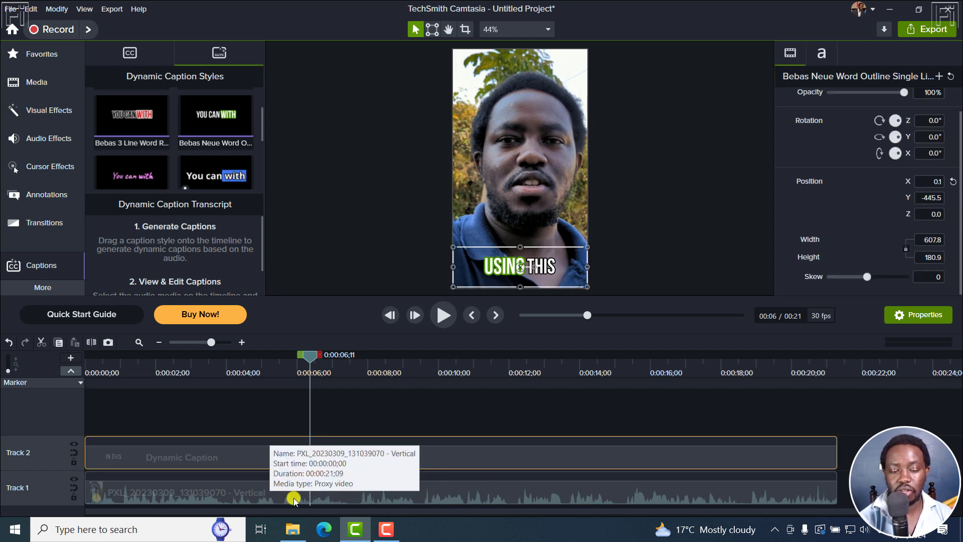
click(294, 499)
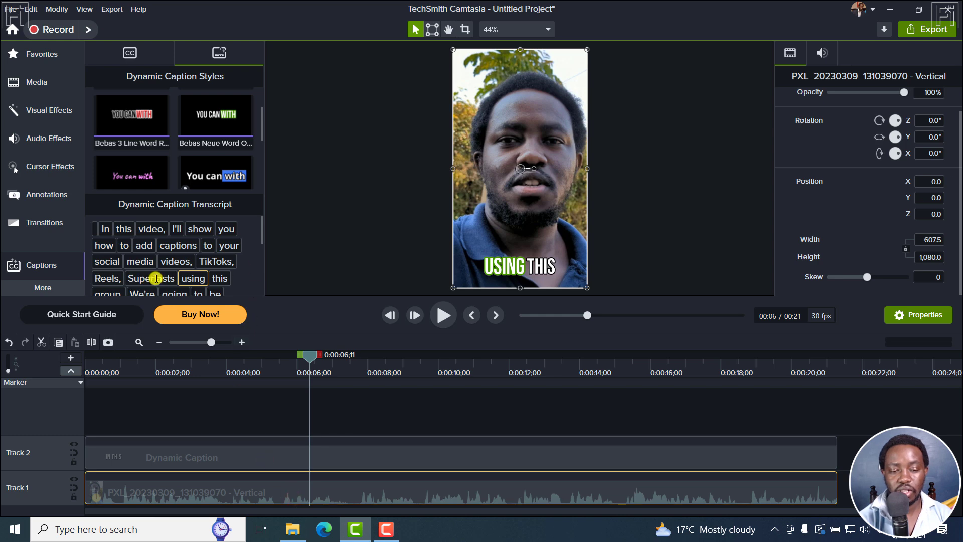
double_click(160, 278)
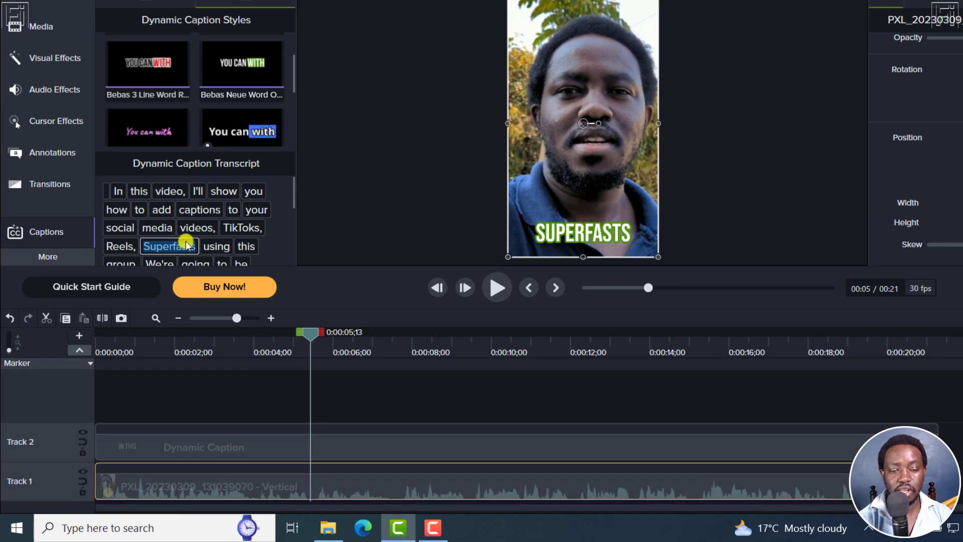
drag(294, 191, 293, 192)
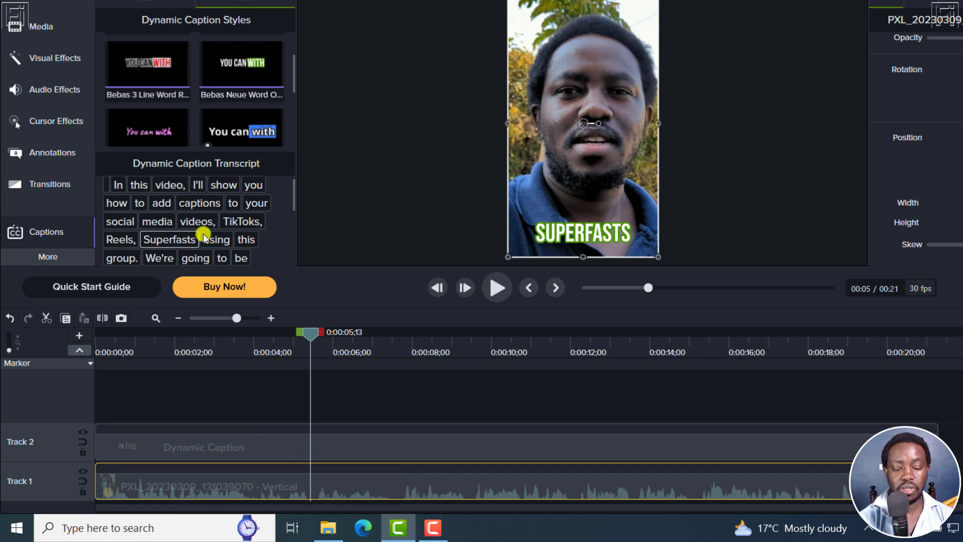
key(BackSpace)
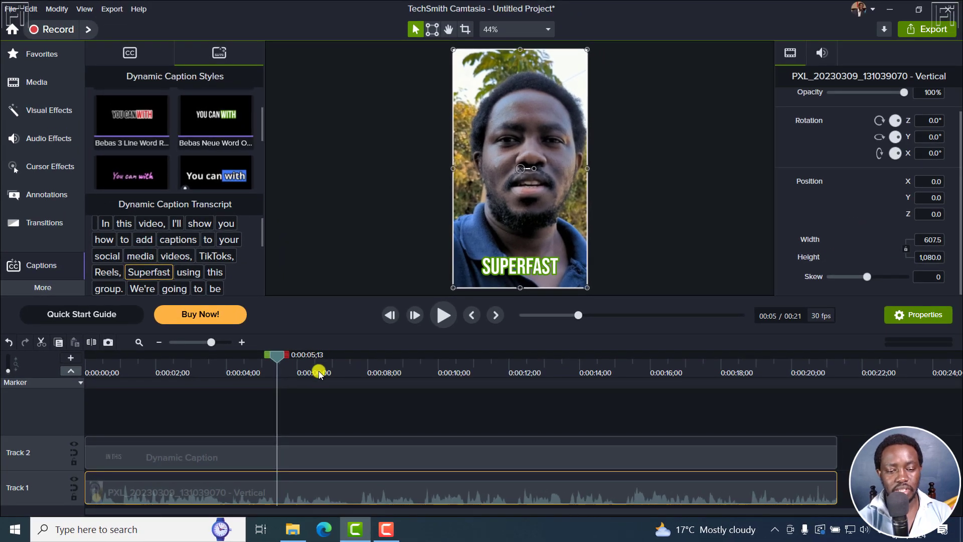
Select the dynamic caption on Track 2 and examine its text properties and the available fonts.
click(265, 459)
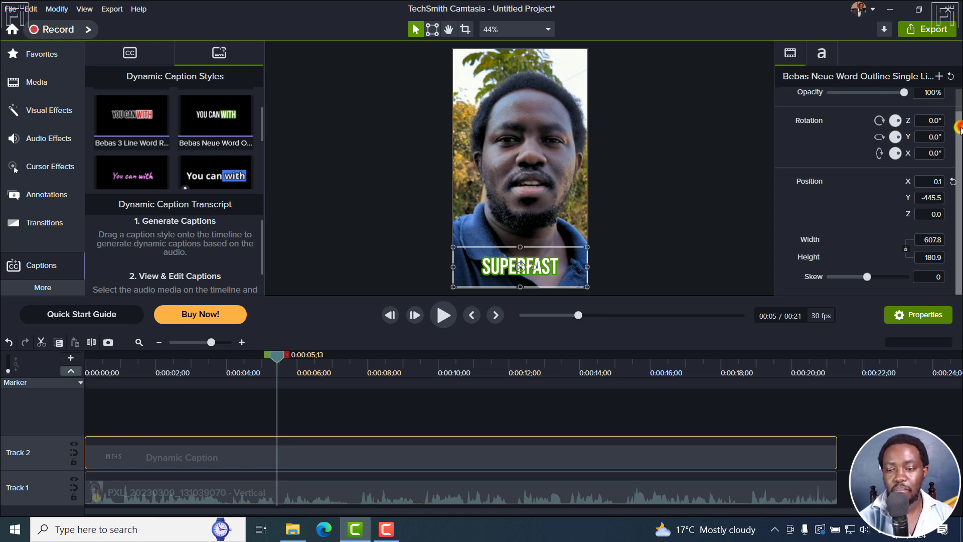
drag(959, 127, 959, 89)
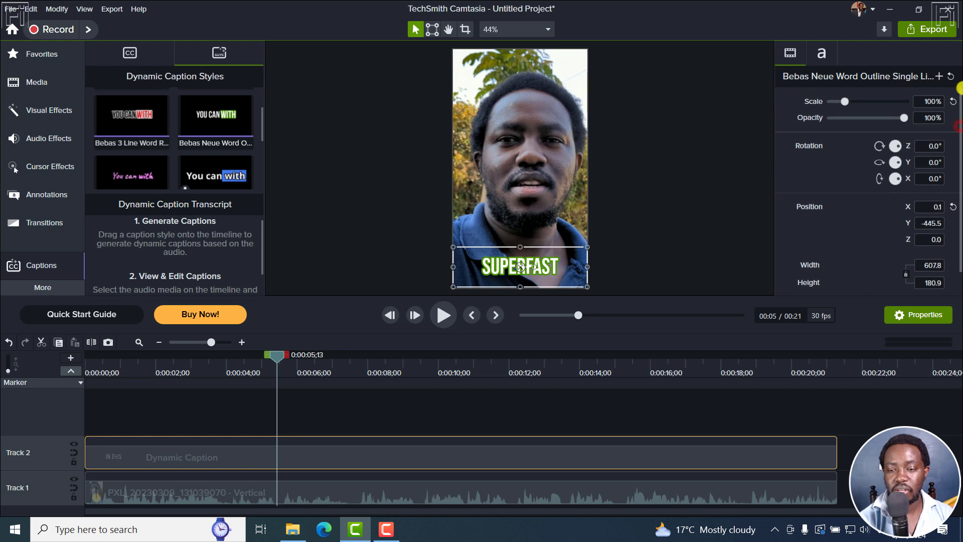
click(823, 54)
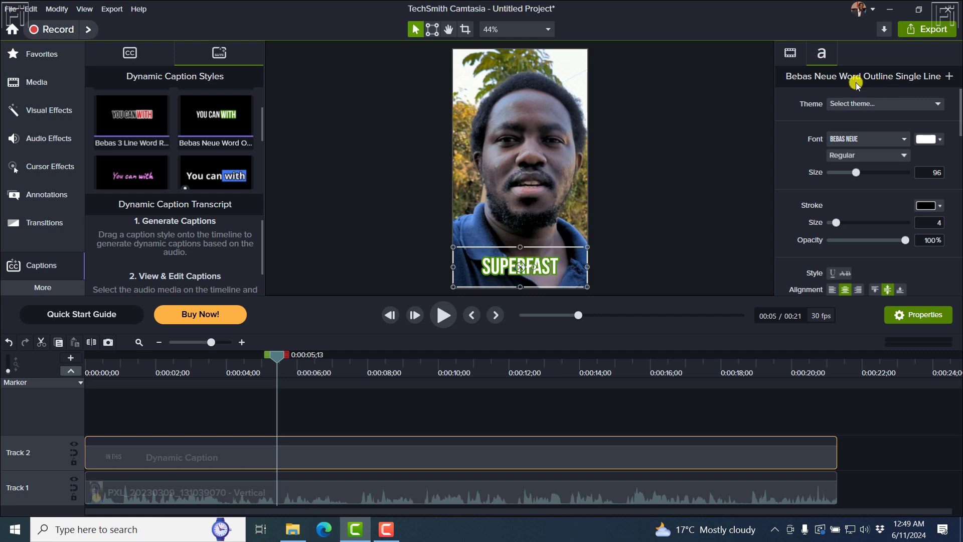
click(904, 140)
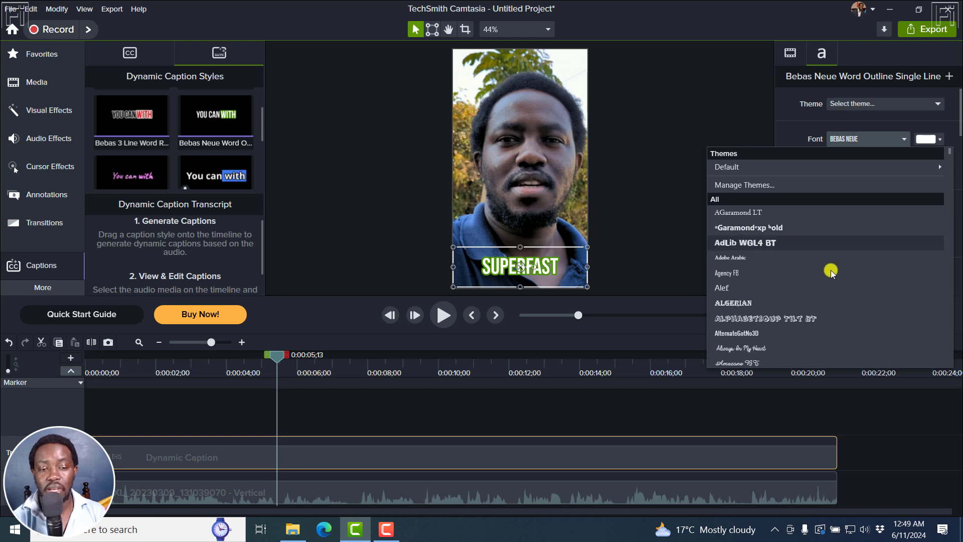
click(791, 123)
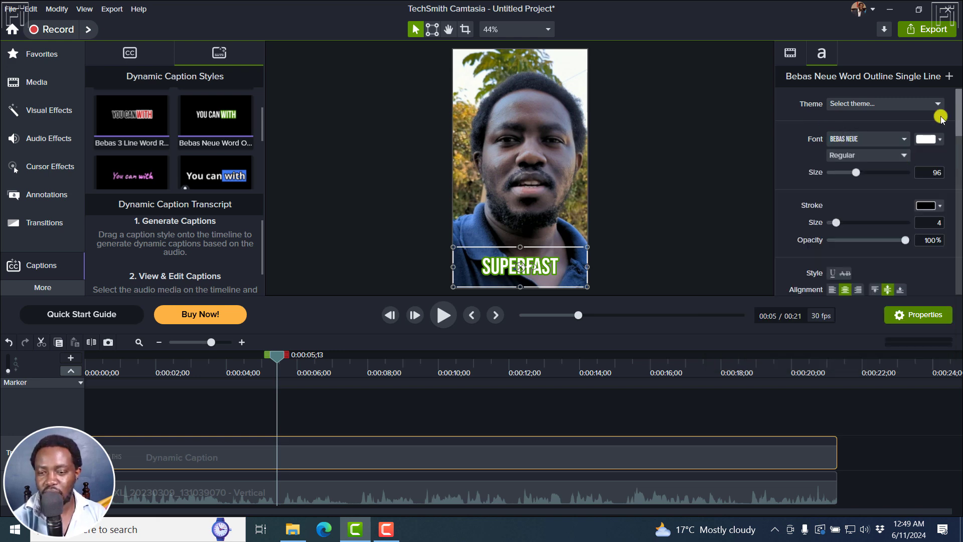
Turn the dynamic caption's highlight off to compare, and set it back to Per Word.
drag(959, 118, 959, 144)
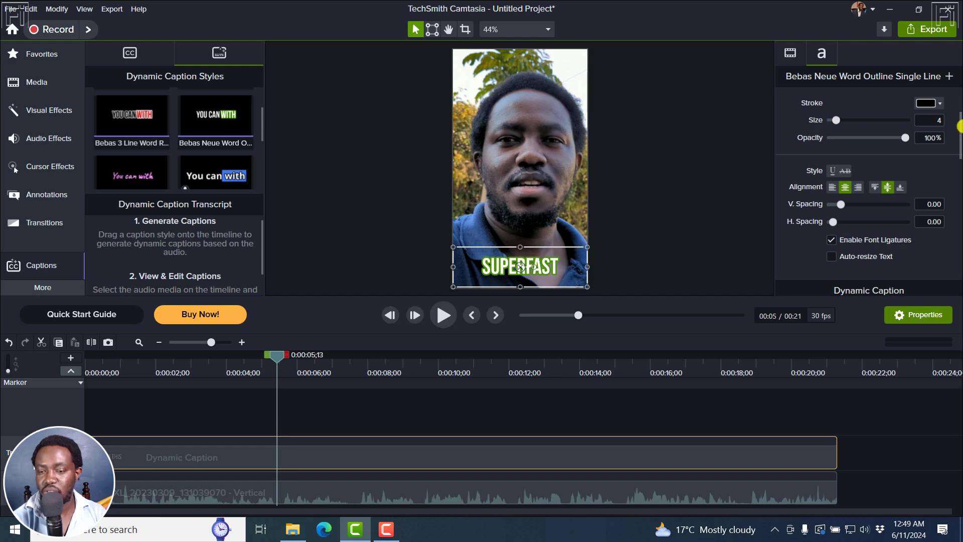
drag(959, 127, 959, 177)
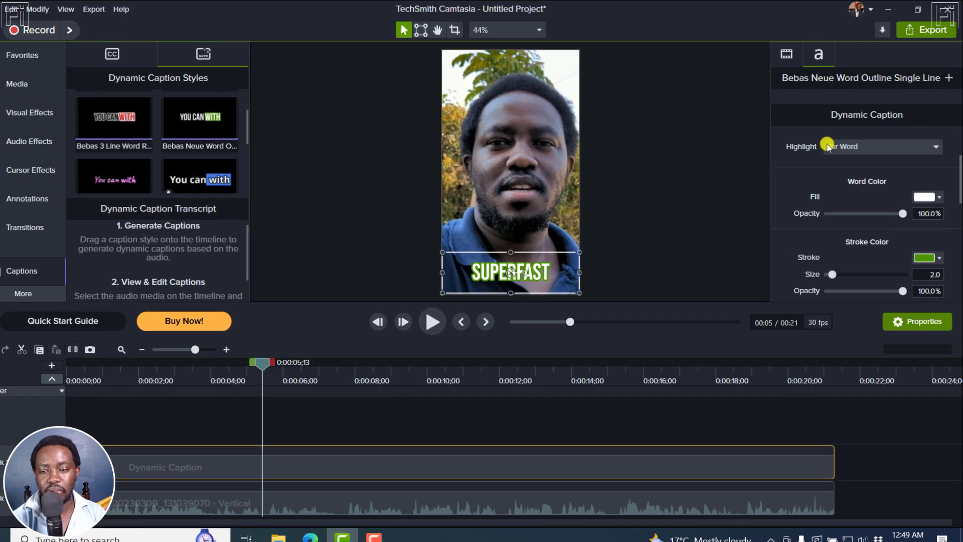
click(863, 147)
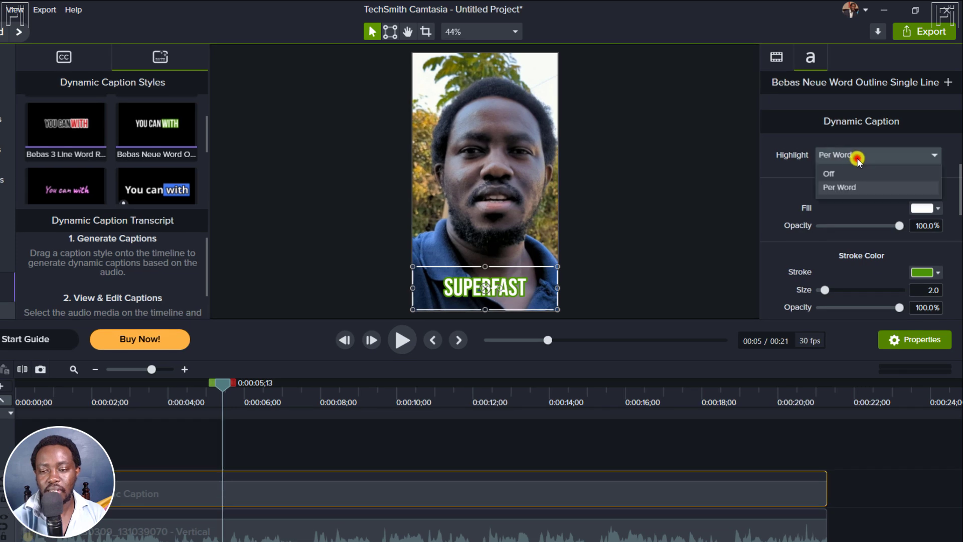
click(832, 173)
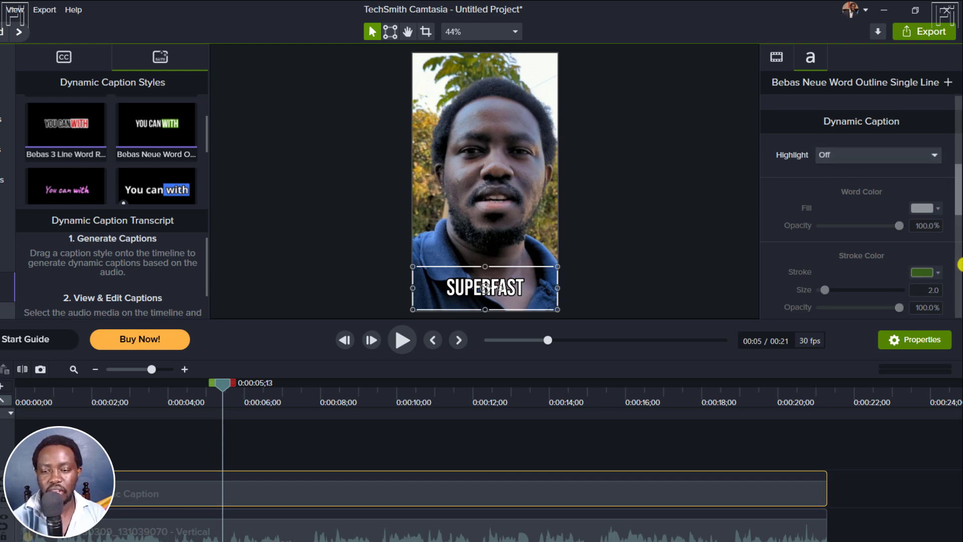
click(877, 155)
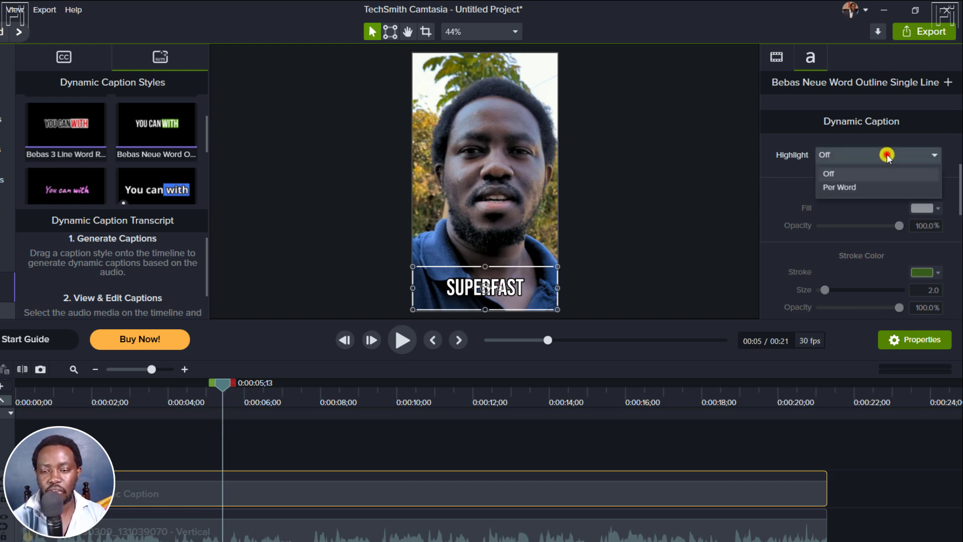
click(844, 189)
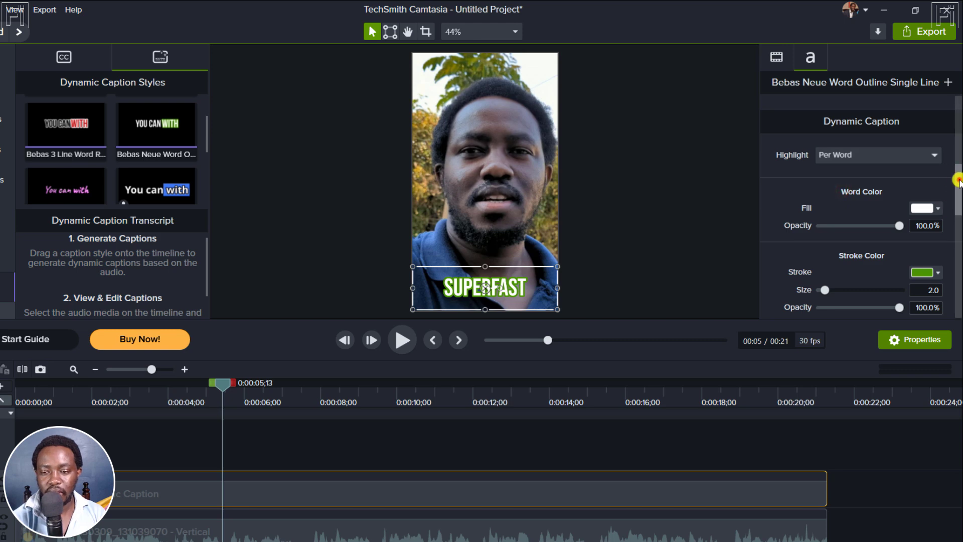
Set the highlighted word's stroke color to purple #94057B and move the playhead to 0:00:05;23.
drag(958, 182, 955, 200)
click(921, 180)
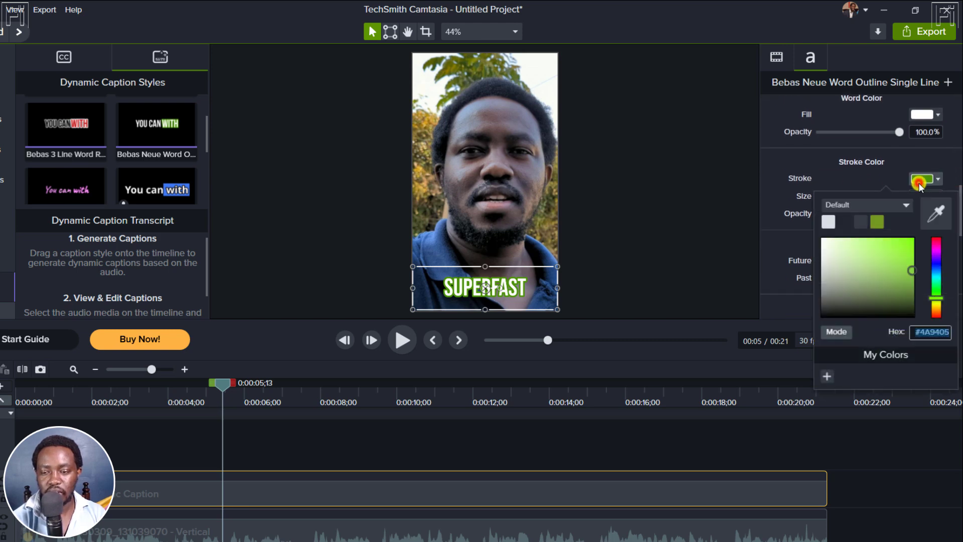
click(936, 247)
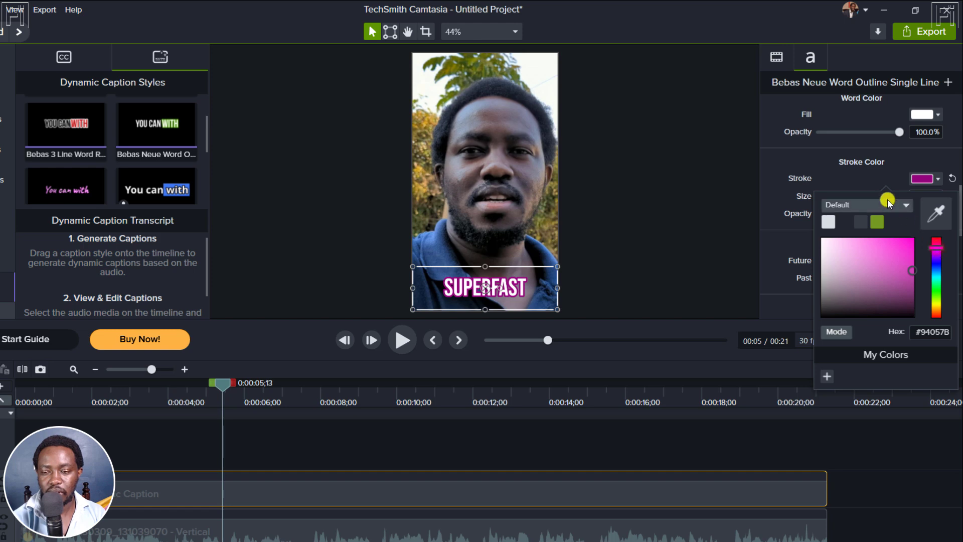
click(780, 163)
drag(222, 385, 235, 413)
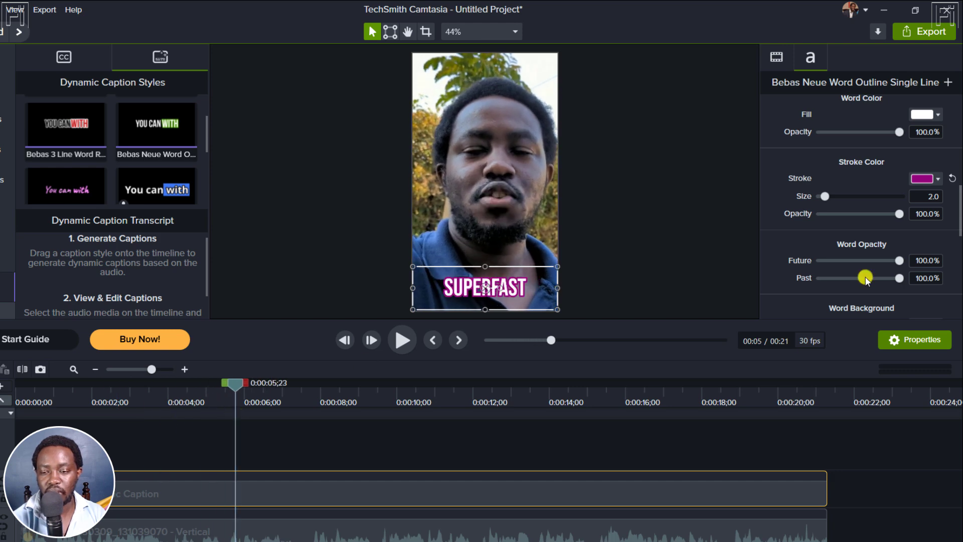
Try a black word background at about 59% opacity, with scale 0.3 and radius about 82.
drag(959, 205, 959, 228)
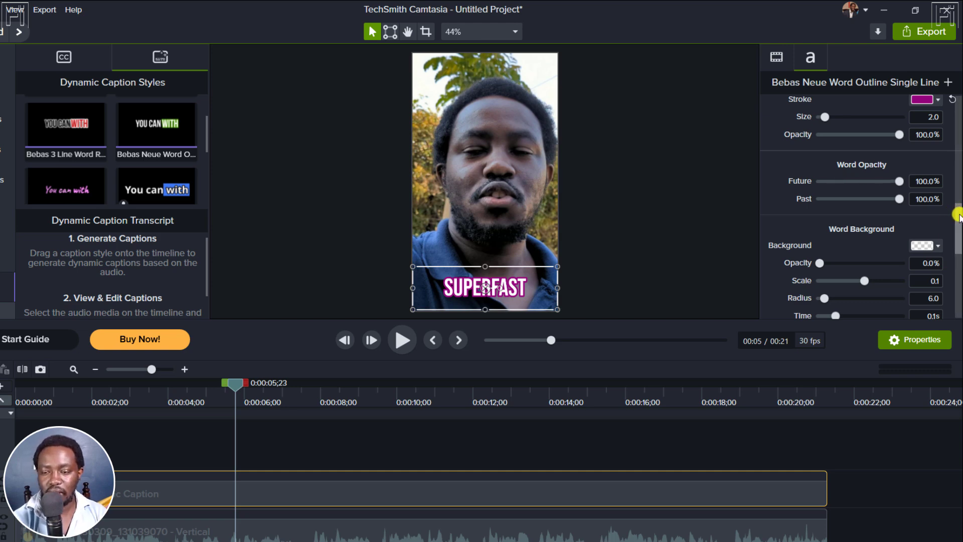
drag(958, 214, 959, 237)
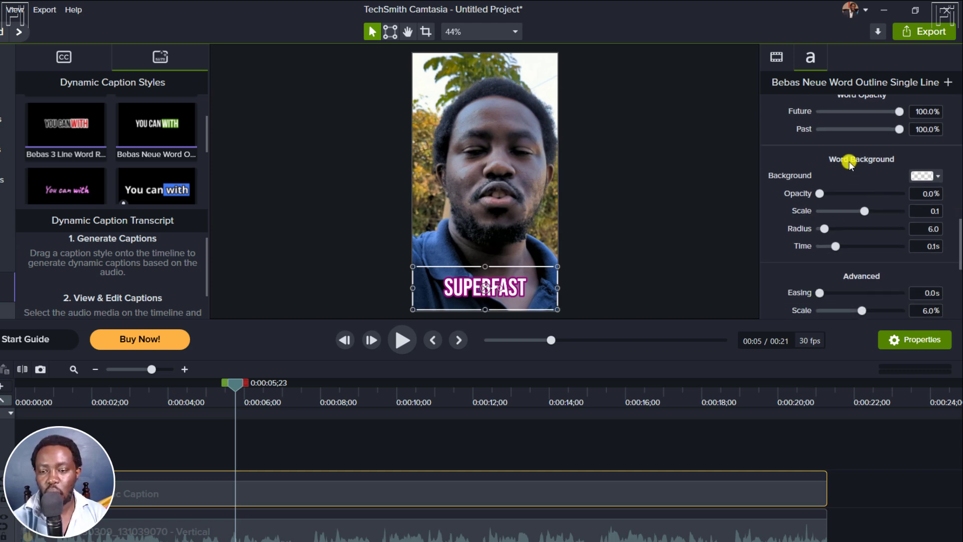
drag(820, 194, 870, 197)
click(922, 175)
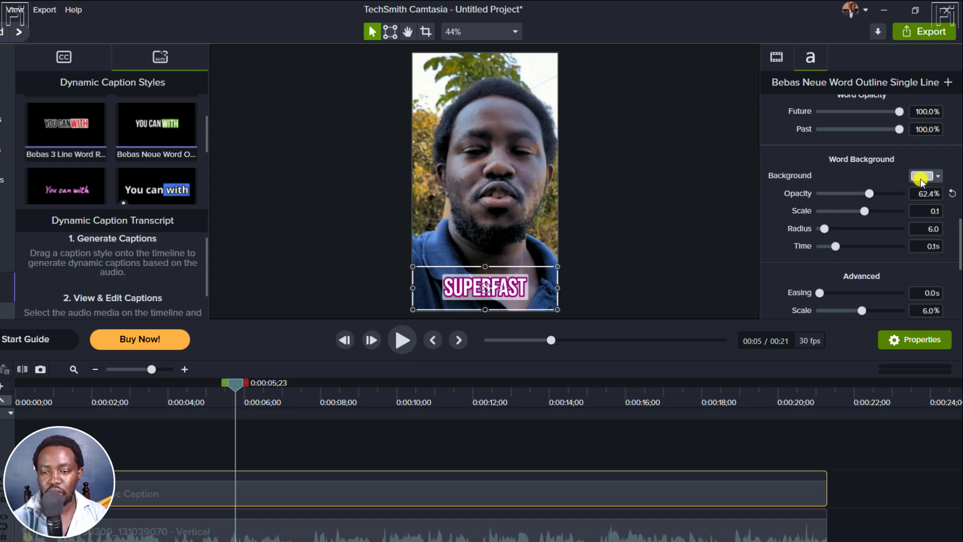
mouse_move(910, 280)
mouse_down()
mouse_move(909, 314)
mouse_move(920, 324)
mouse_up()
click(826, 171)
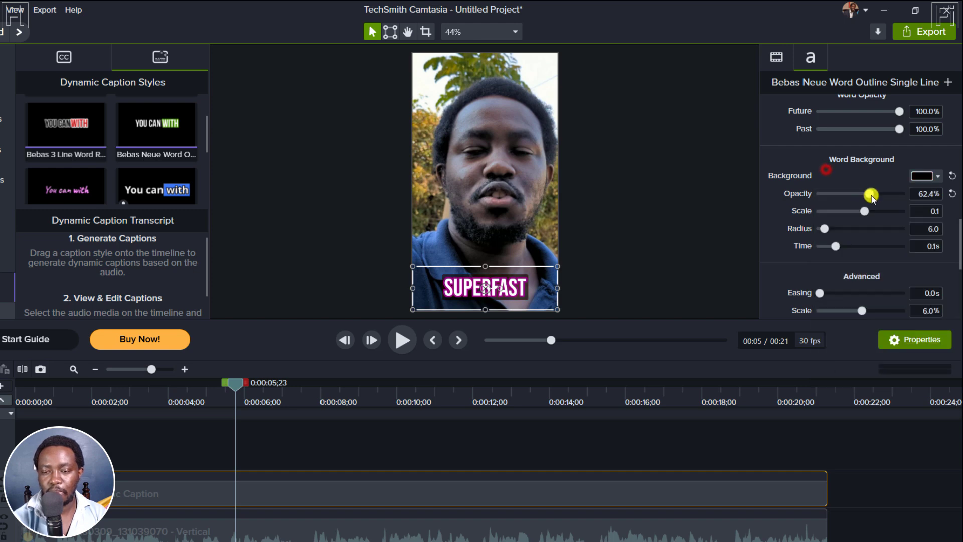
drag(872, 193, 882, 226)
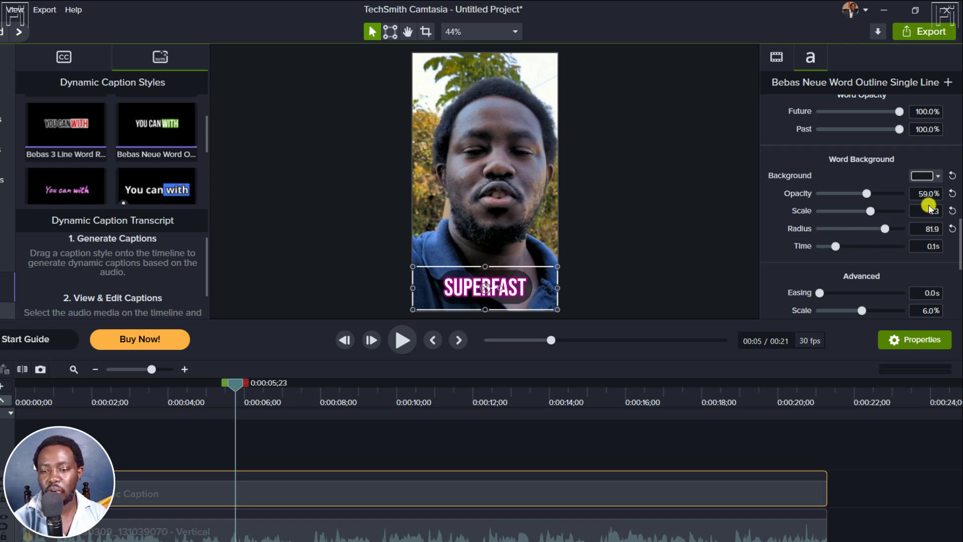
Reset the word background's color, opacity, scale and radius to their defaults.
click(949, 176)
click(953, 194)
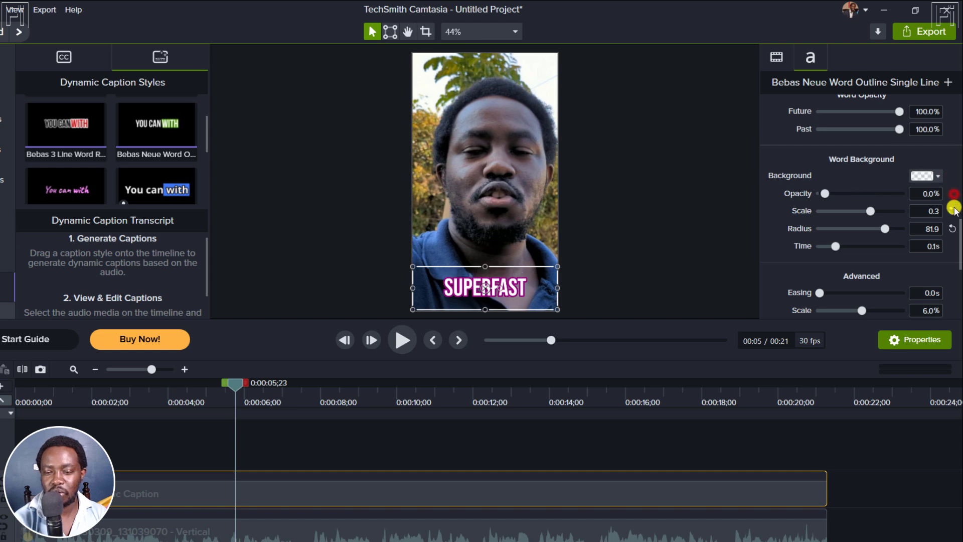
click(953, 211)
click(950, 233)
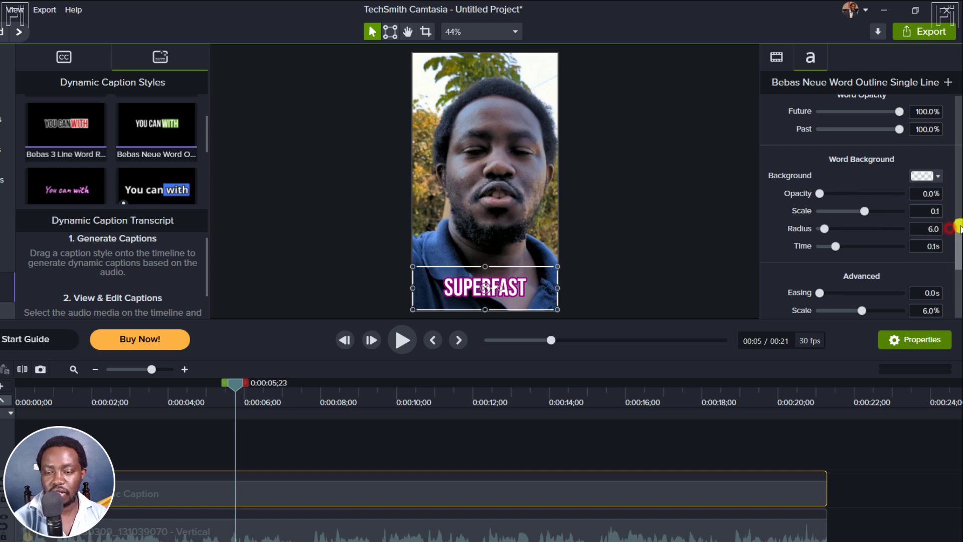
Set the caption's advanced highlight options to 0.2 s easing, 12.8% scale and 7.2 glow.
drag(959, 229, 959, 275)
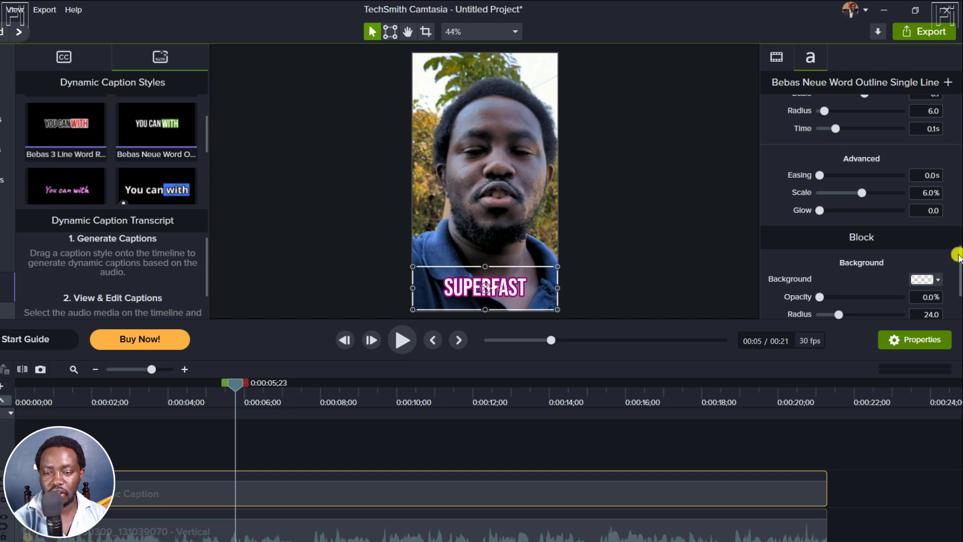
drag(819, 175, 848, 174)
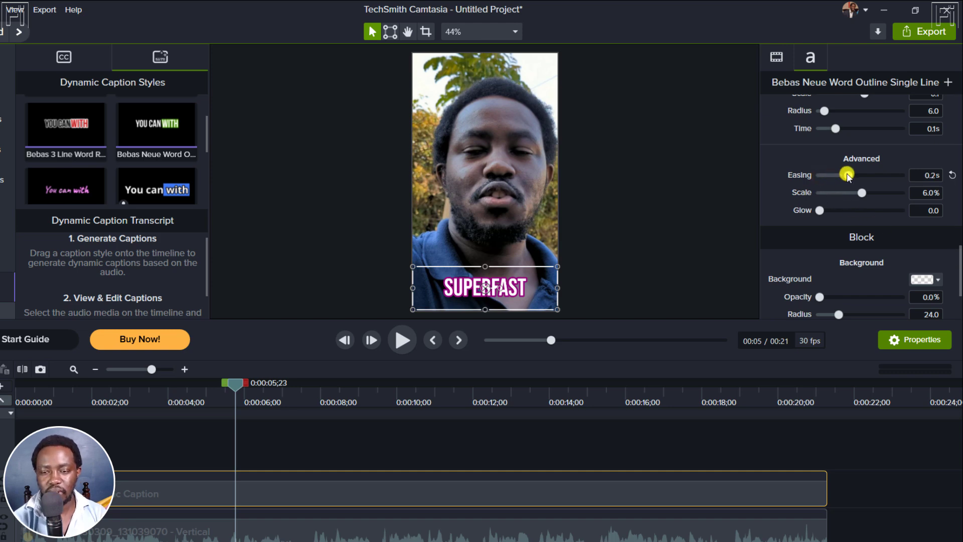
mouse_move(861, 193)
mouse_down()
mouse_move(833, 194)
mouse_move(864, 195)
mouse_up()
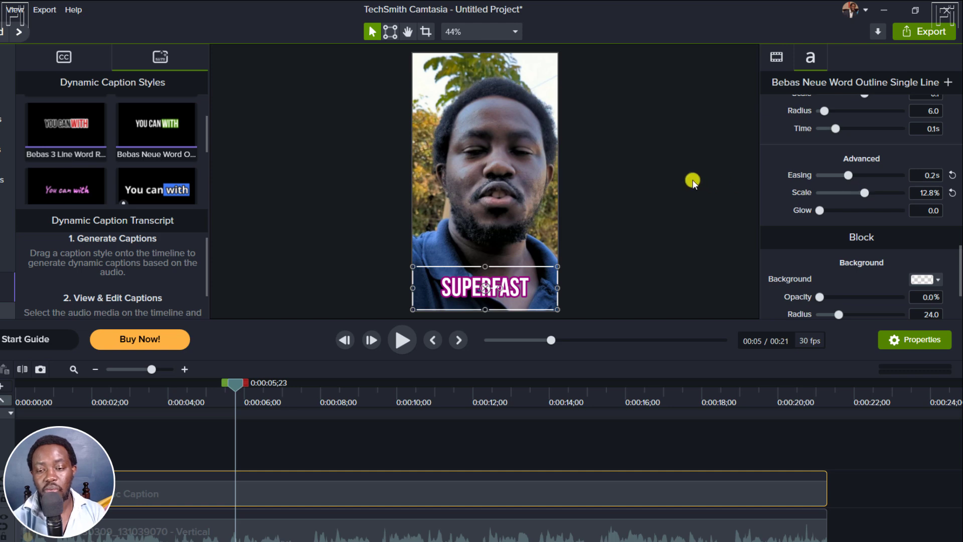
drag(822, 209, 848, 211)
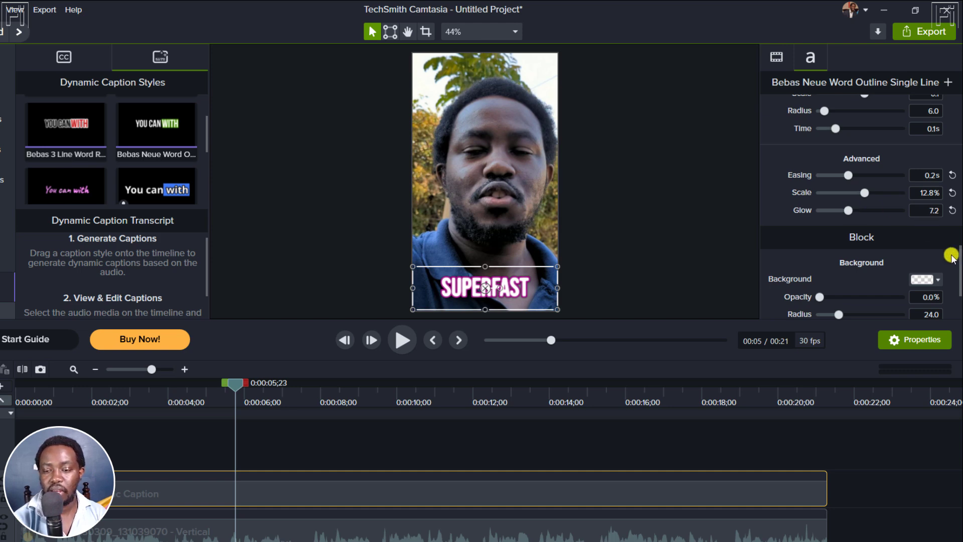
Give the caption block a black background at about 84.7% opacity.
drag(959, 259, 957, 279)
click(924, 188)
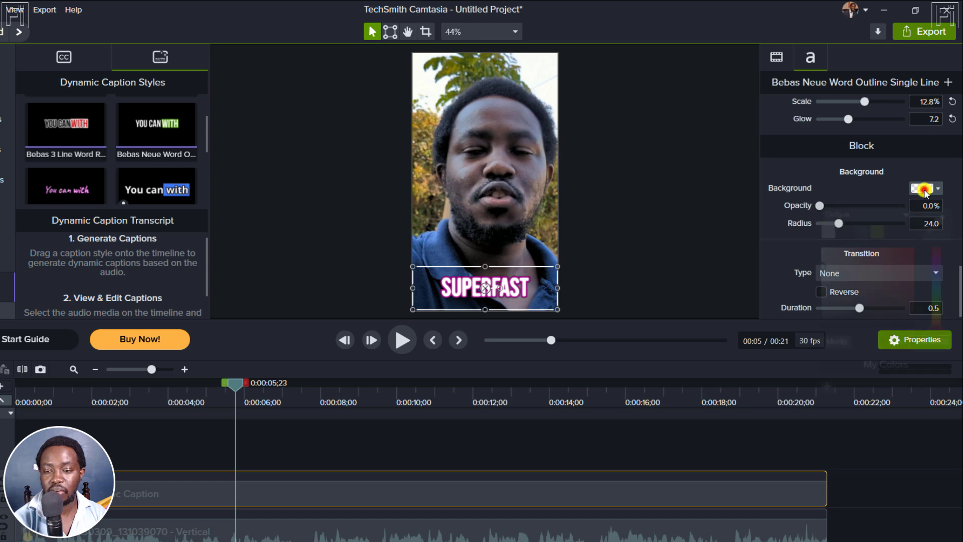
click(914, 230)
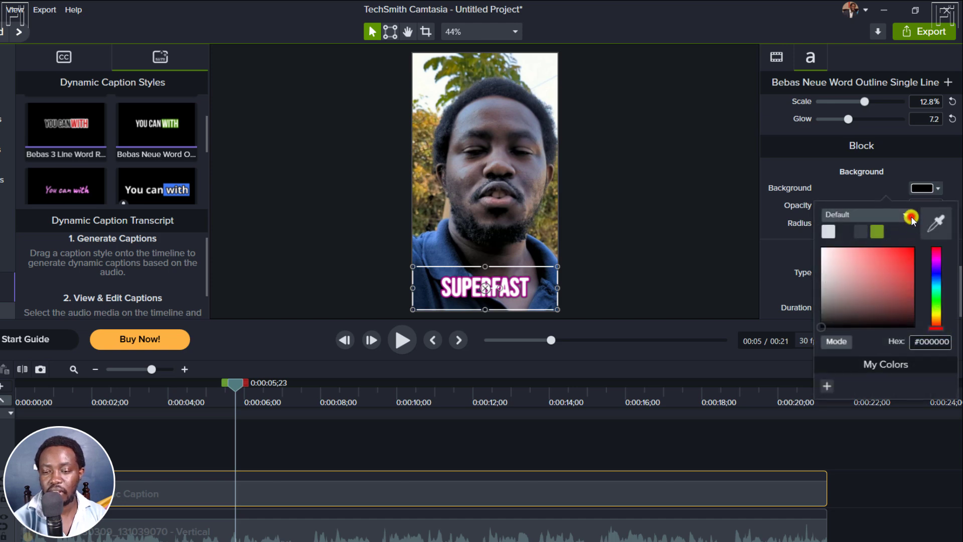
click(906, 214)
click(847, 197)
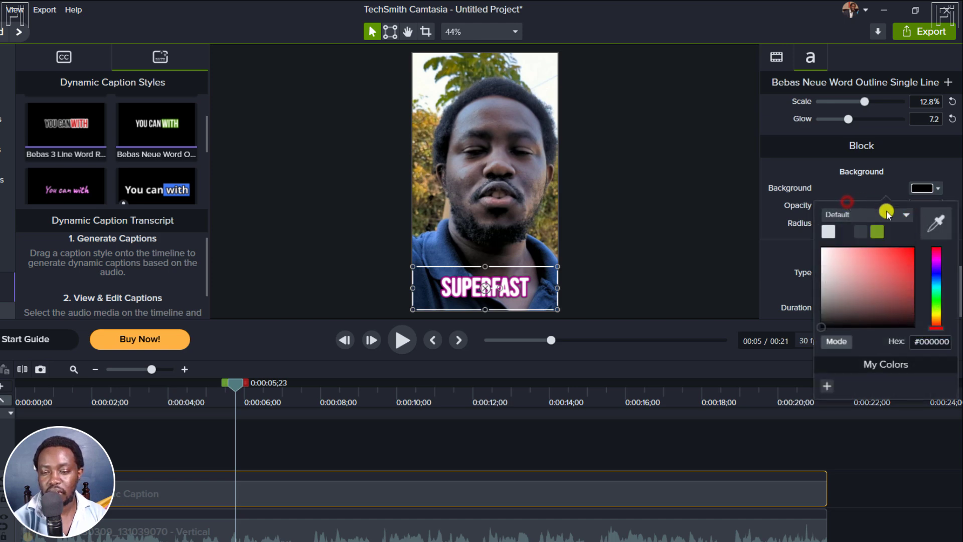
click(910, 294)
mouse_move(887, 307)
mouse_down()
mouse_move(815, 327)
mouse_move(808, 346)
mouse_up()
click(775, 167)
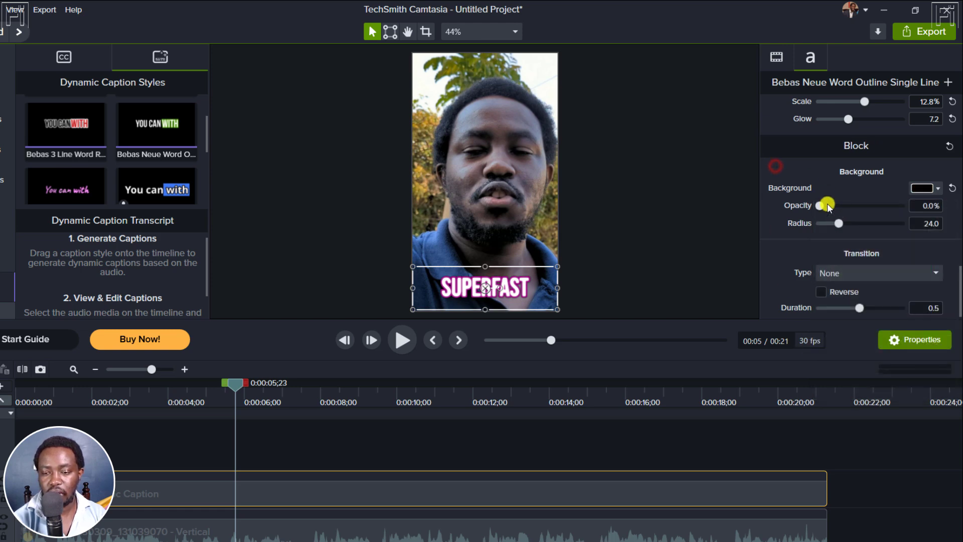
drag(818, 206, 886, 202)
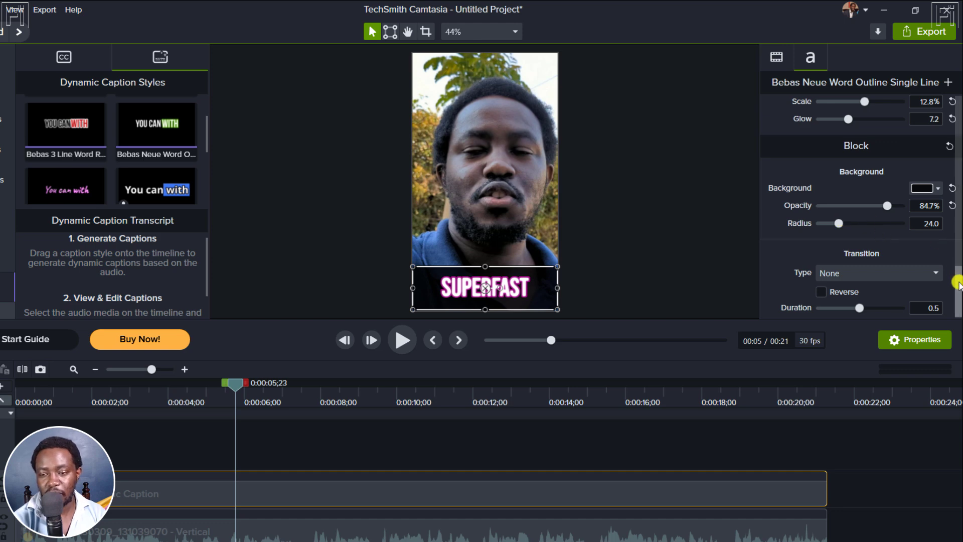
Apply the Diamonds transition from the Divisions group to the caption block and play the video from the start.
drag(959, 282, 959, 303)
click(926, 268)
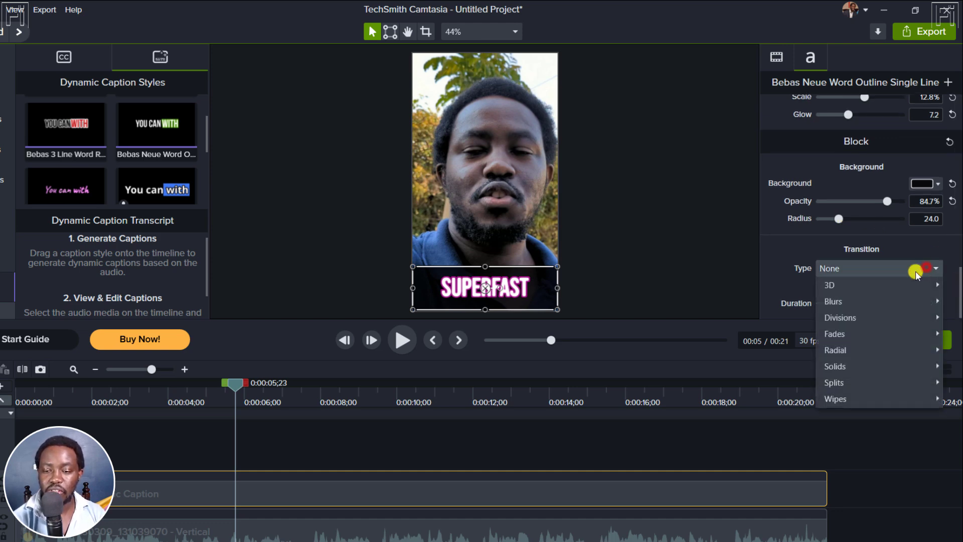
mouse_move(868, 321)
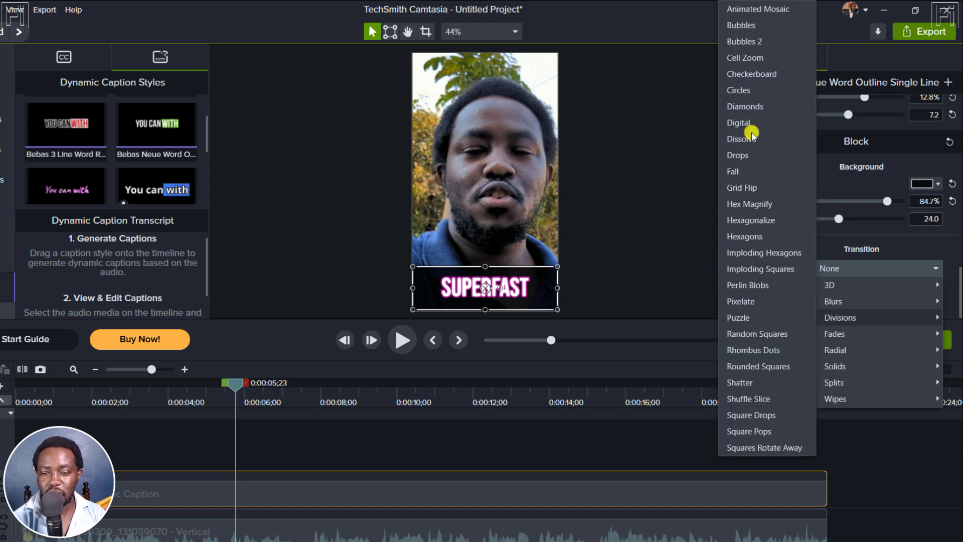
click(750, 107)
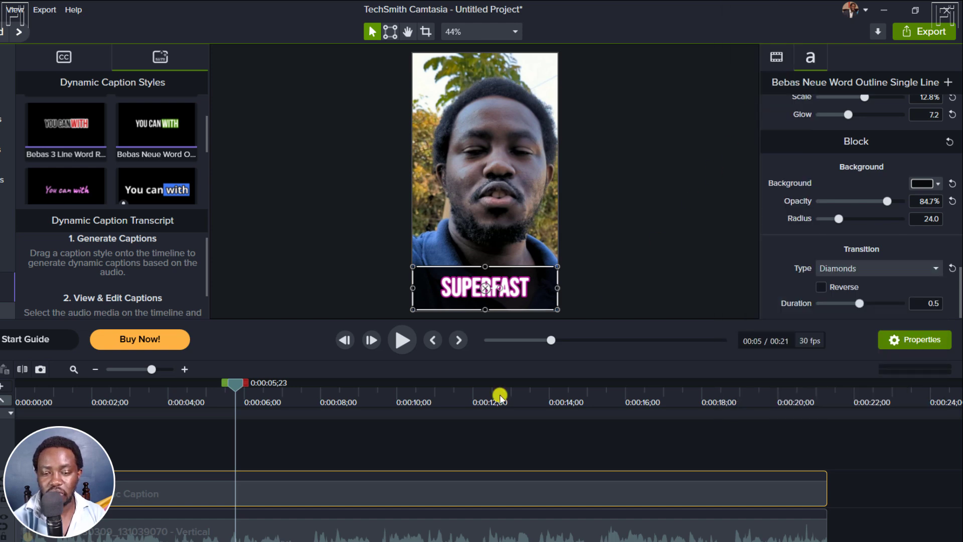
click(433, 341)
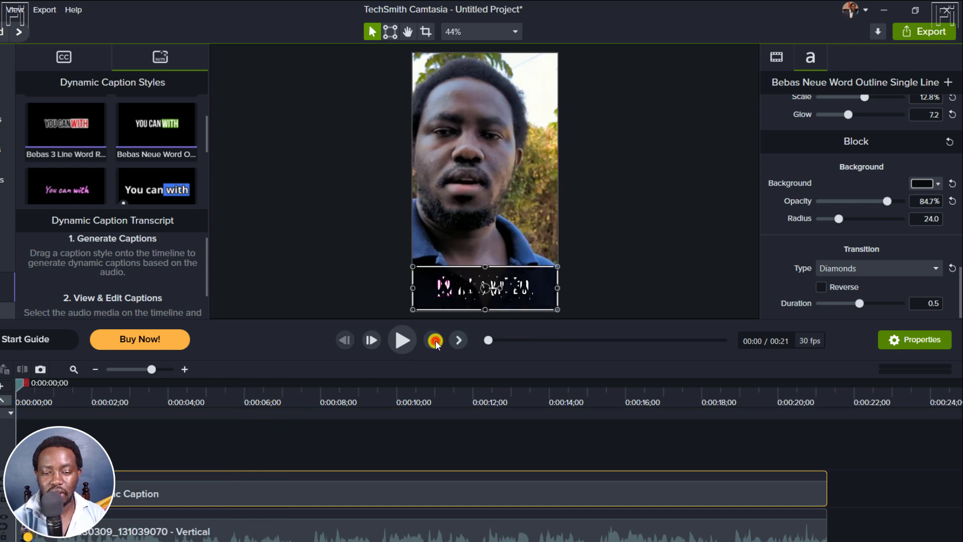
key(space)
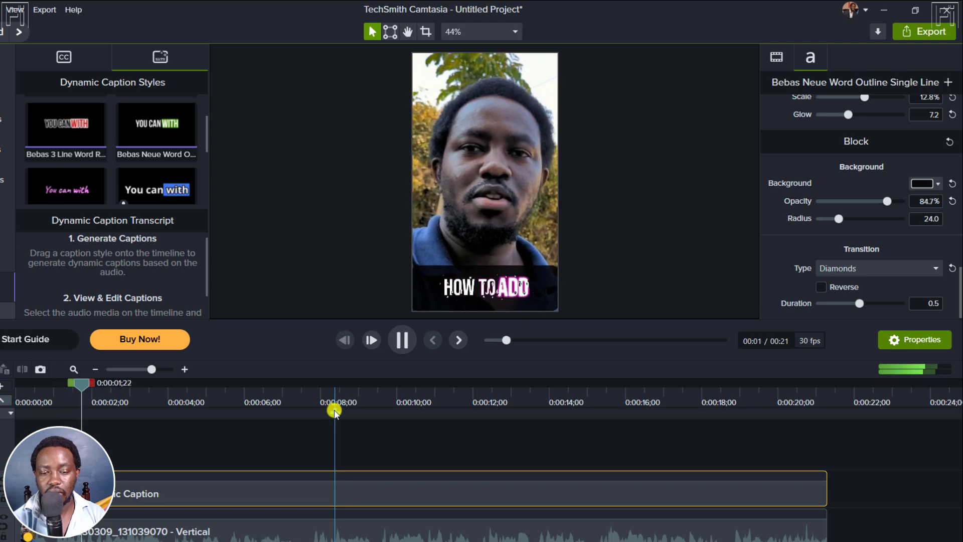
Stop playback, set the caption block's transition to None and save the customized formatting as a new dynamic caption style.
key(space)
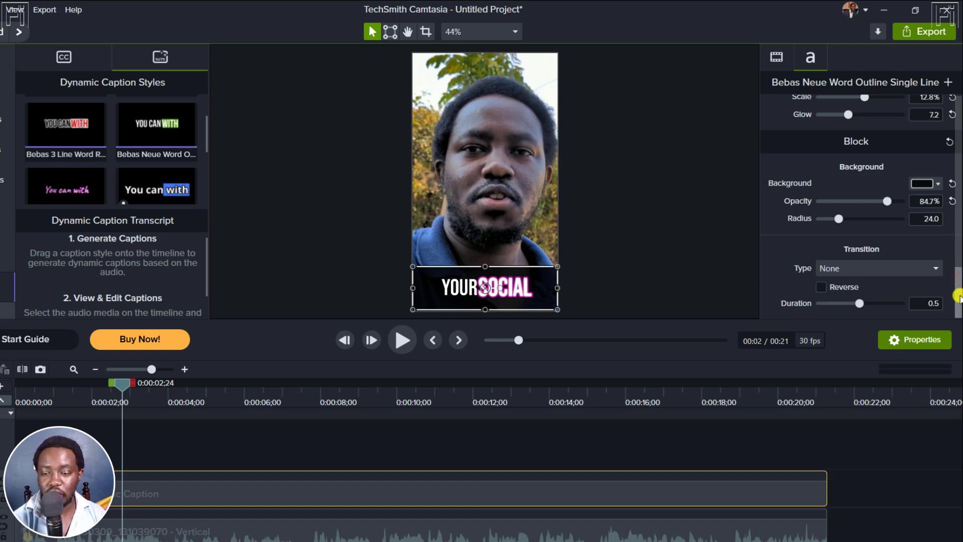
drag(957, 290, 958, 281)
mouse_move(959, 235)
mouse_down()
mouse_move(959, 184)
mouse_move(959, 221)
mouse_up()
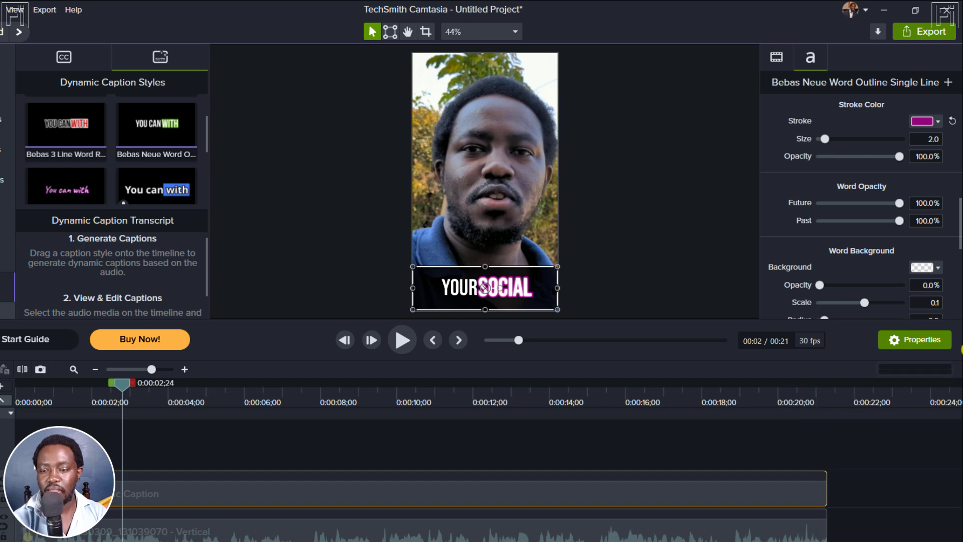
drag(957, 230, 959, 107)
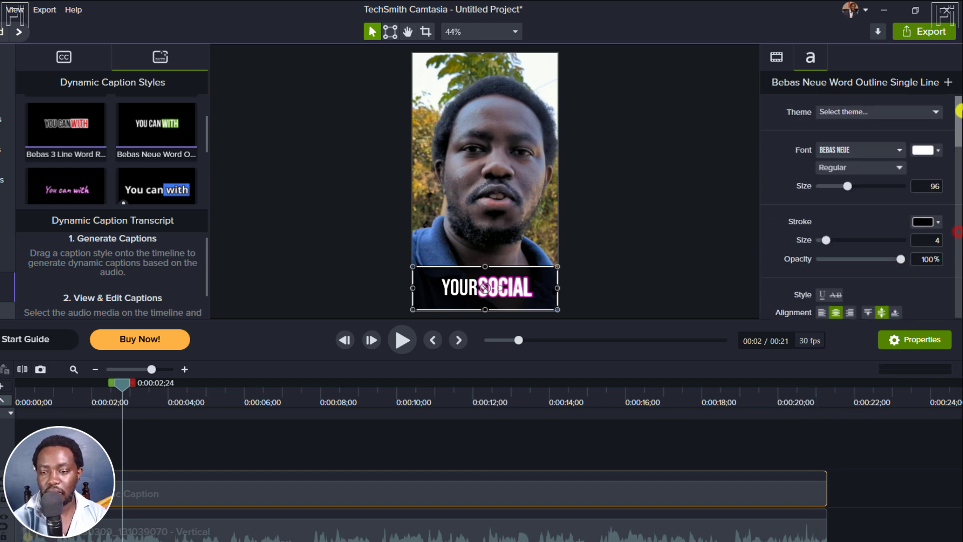
click(948, 81)
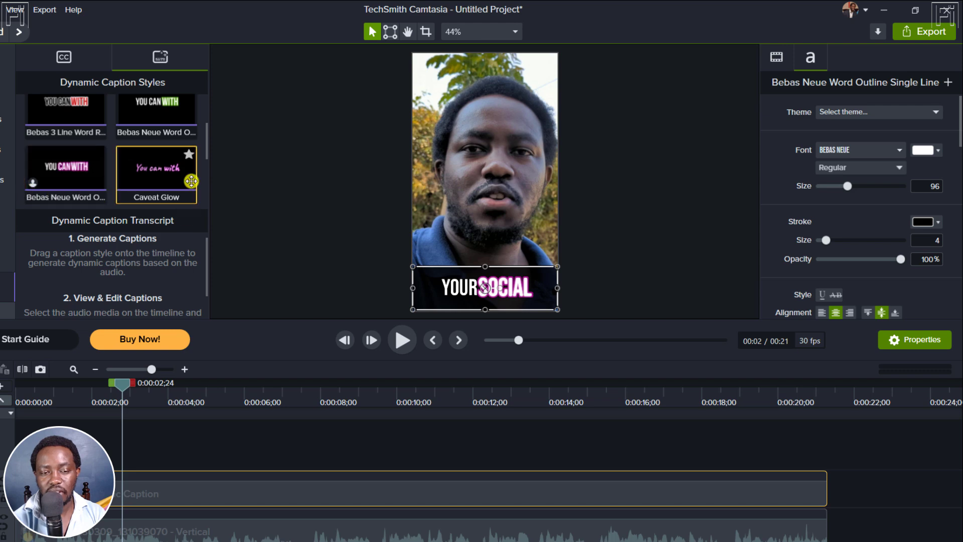
Rename the newly saved custom caption style as Client 1.
drag(209, 144, 212, 170)
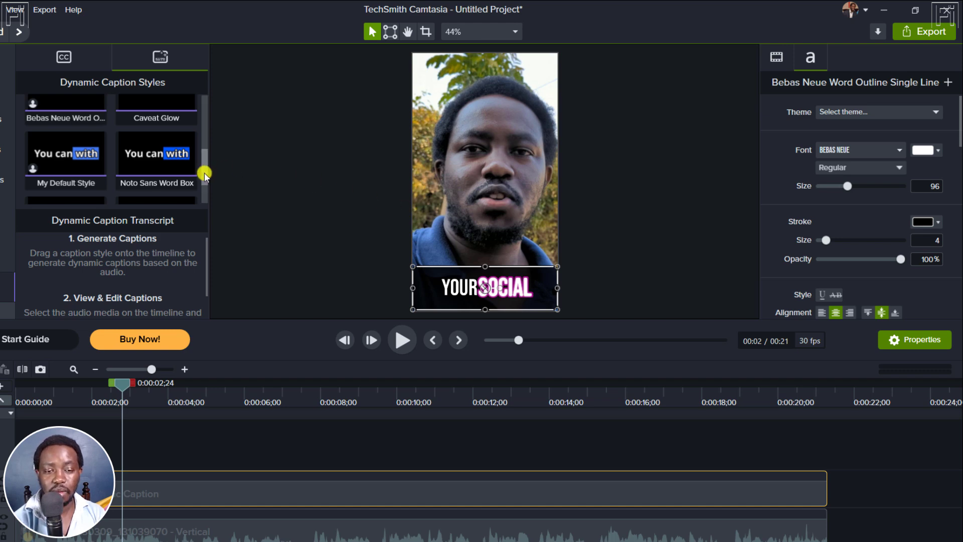
drag(208, 169, 205, 160)
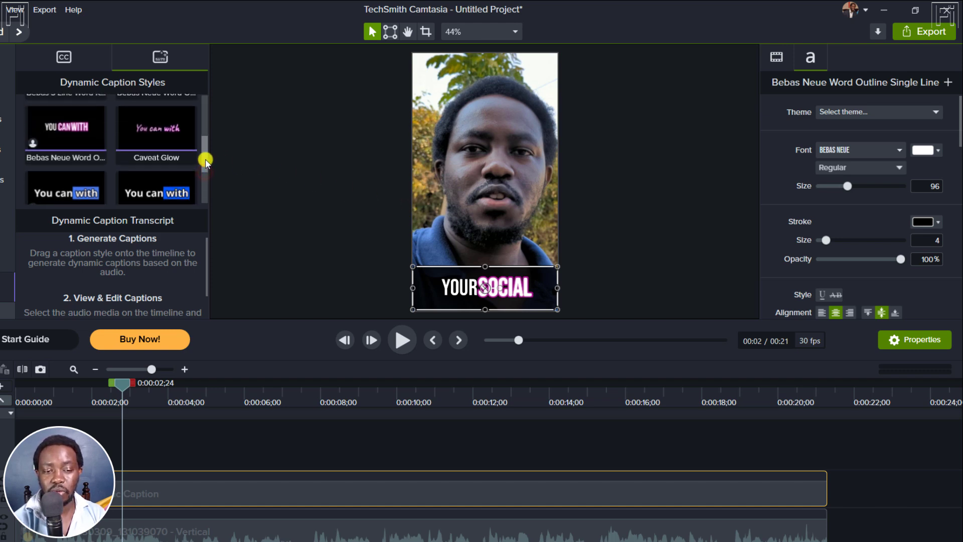
right_click(40, 160)
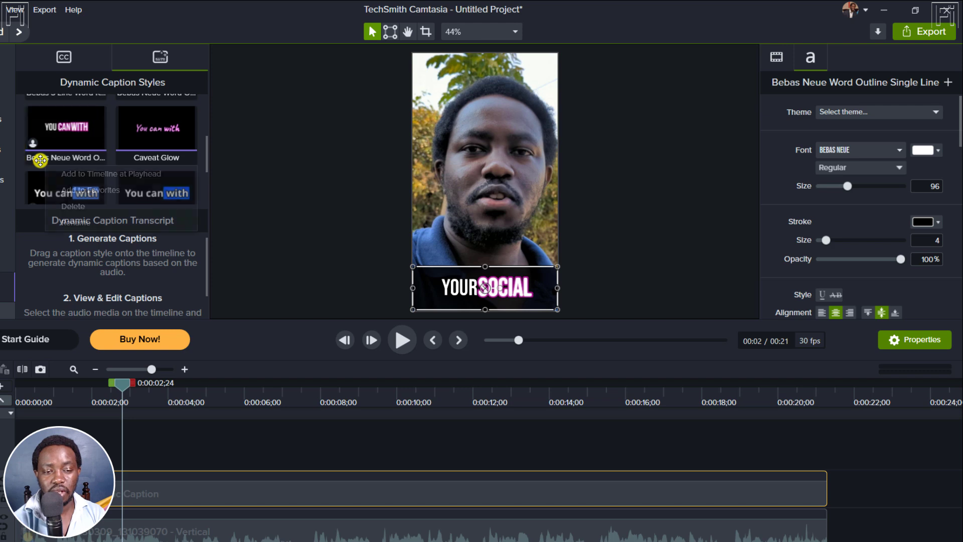
click(74, 222)
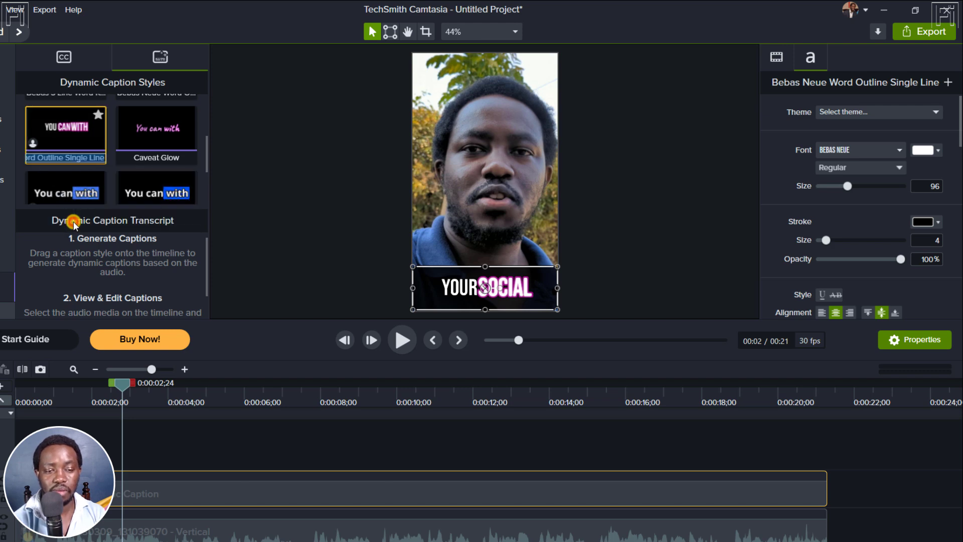
text(q)
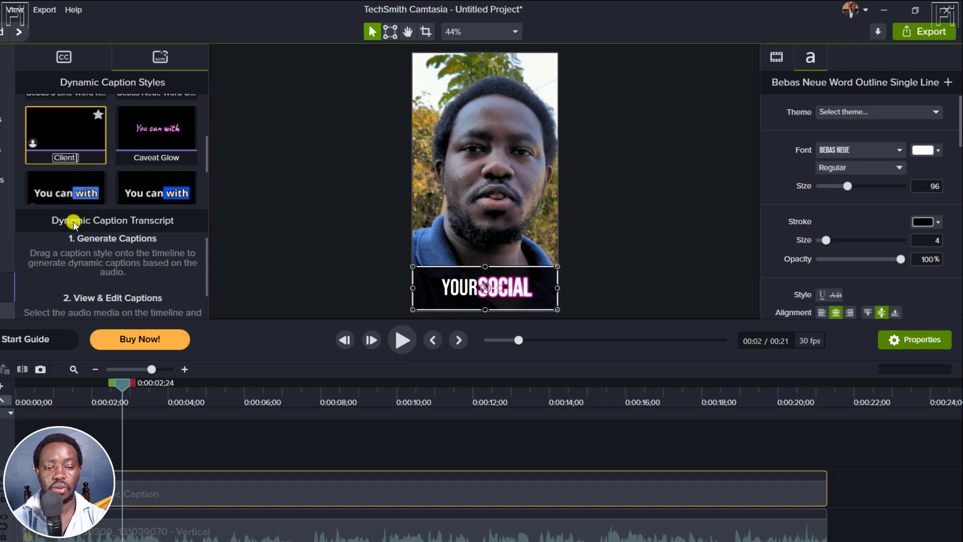
key(Return)
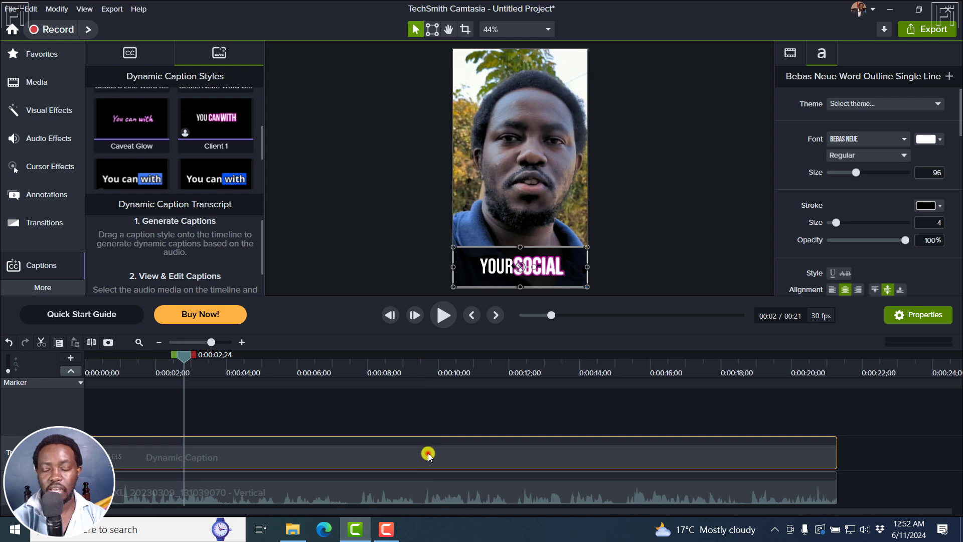
Import Clip 3.mp4 into the media bin and place it on Track 1 after the vertical video, leaving a gap between them.
click(473, 317)
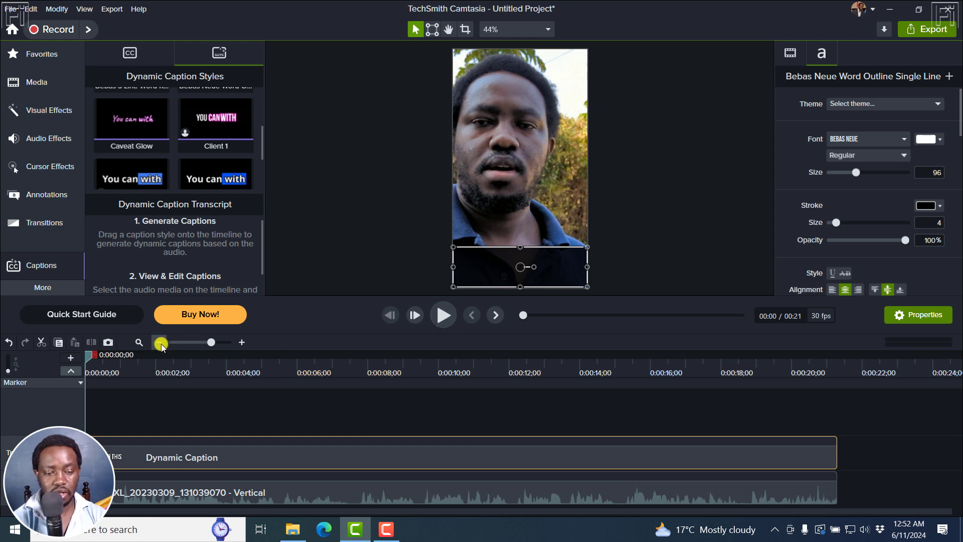
click(37, 80)
right_click(181, 224)
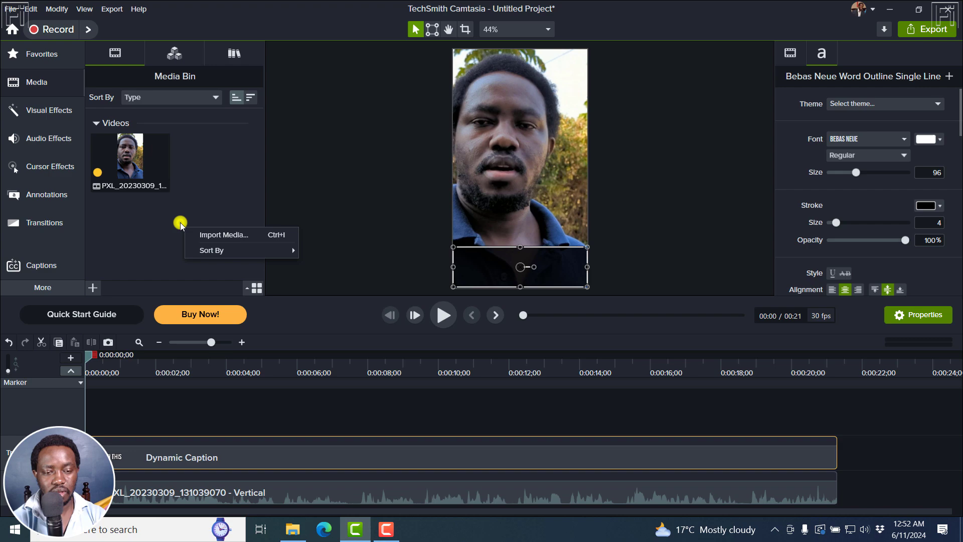
click(208, 234)
click(352, 92)
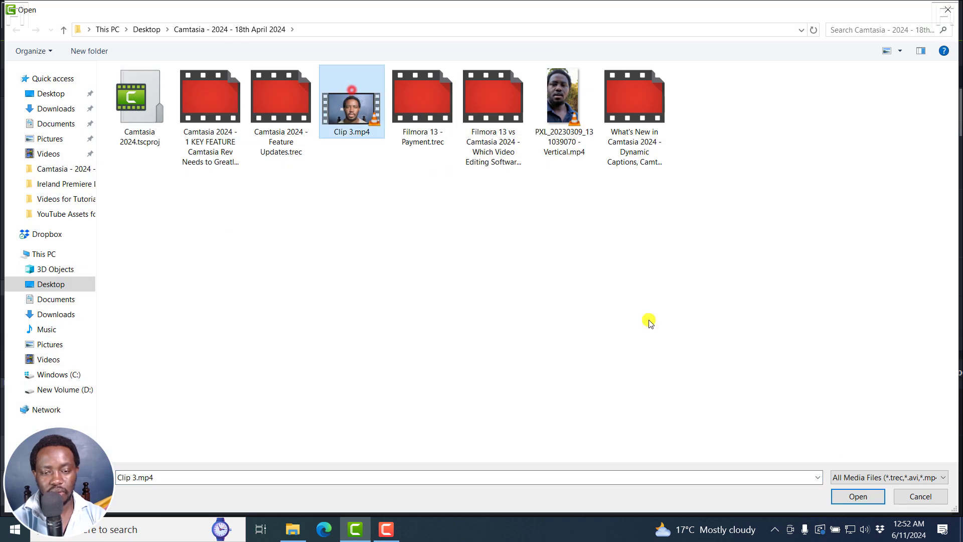
click(848, 497)
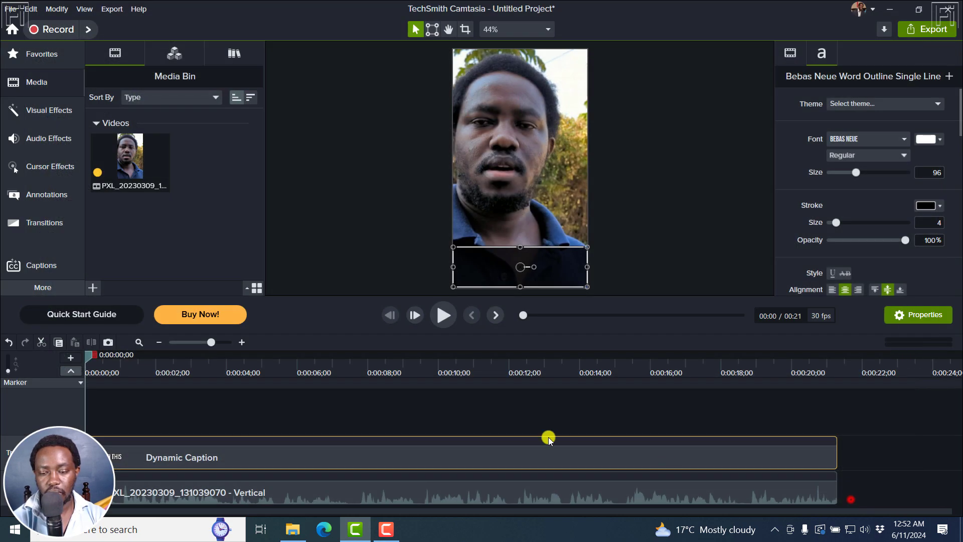
click(159, 344)
drag(130, 160, 360, 491)
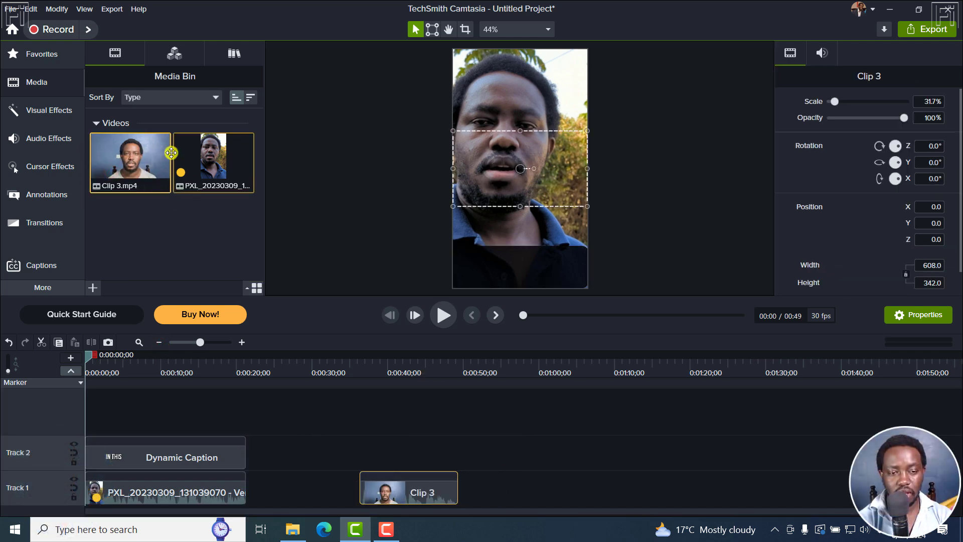
Add the Client 1 caption style on Track 2 above Clip 3 and trim it to the clip's length.
click(40, 271)
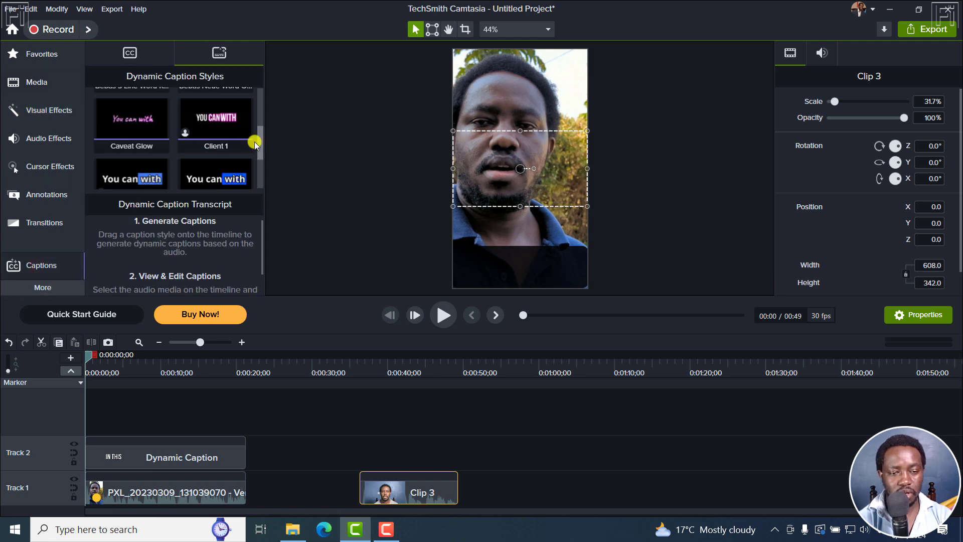
drag(255, 145, 361, 454)
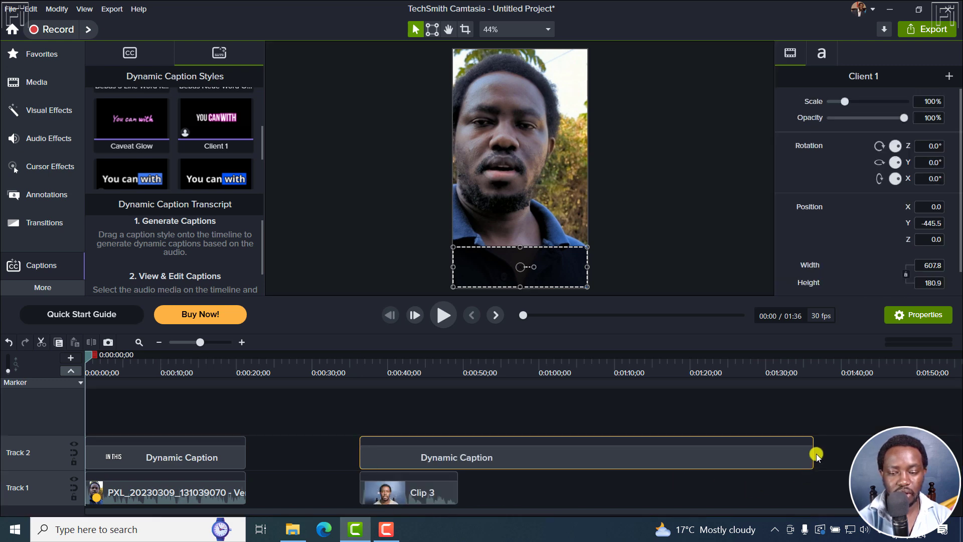
drag(814, 453, 463, 459)
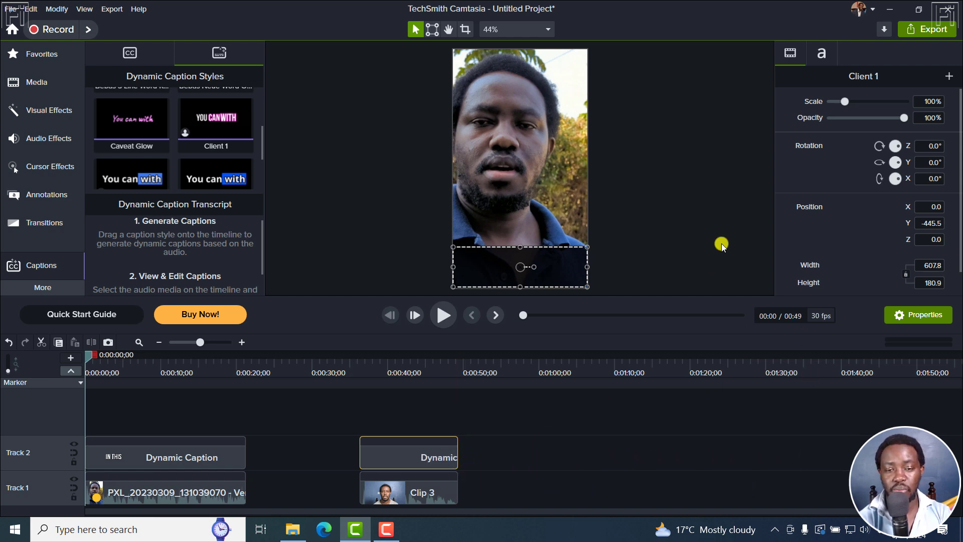
Play the captioned Clip 3 section briefly and review the clip's dynamic caption transcript.
click(347, 373)
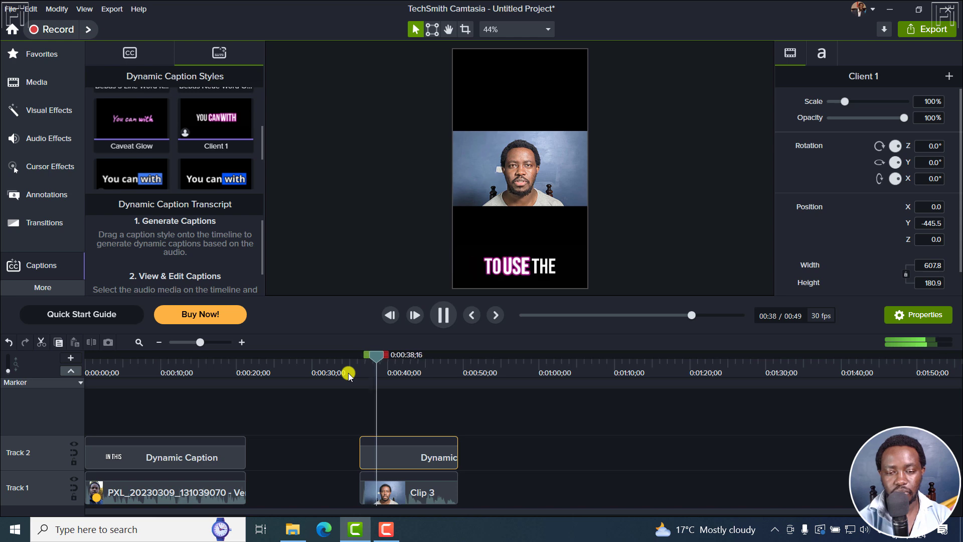
key(space)
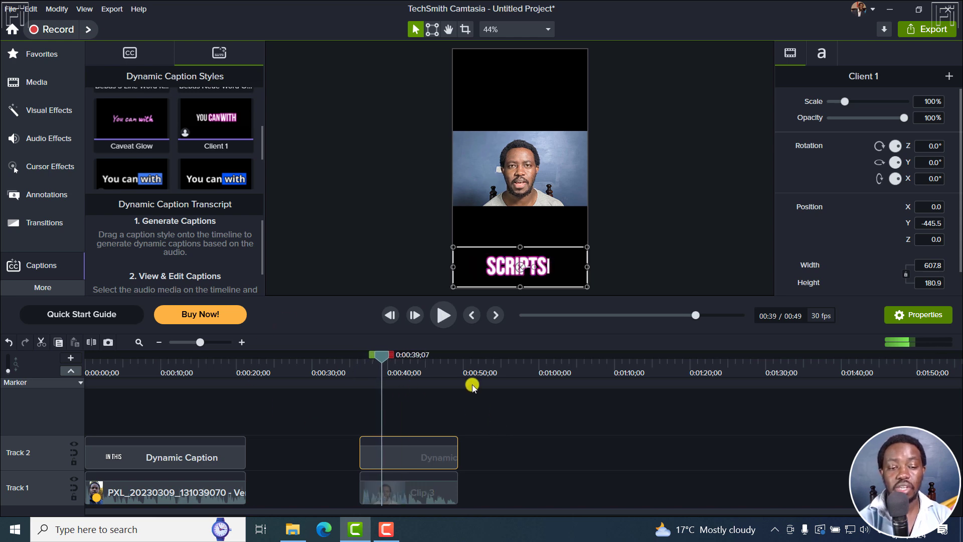
click(409, 494)
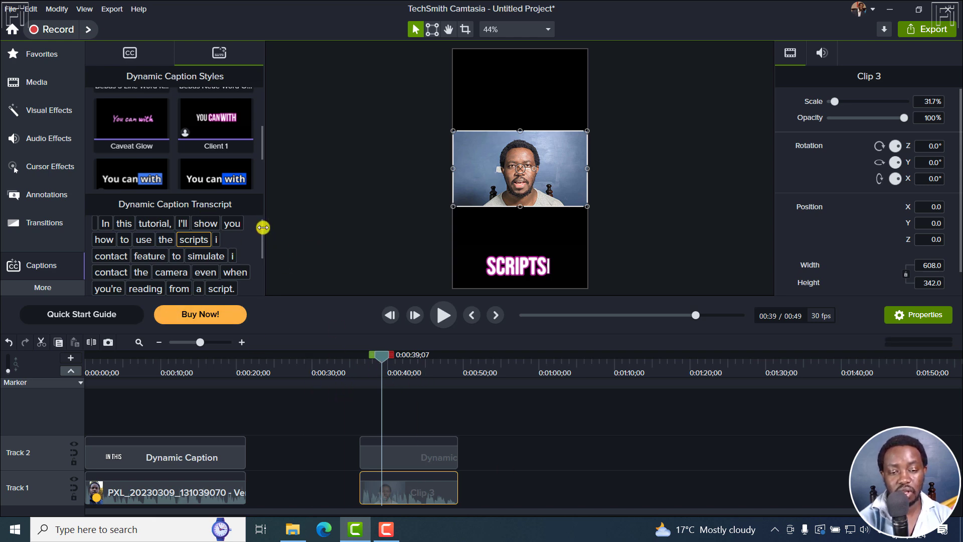
drag(258, 228, 260, 285)
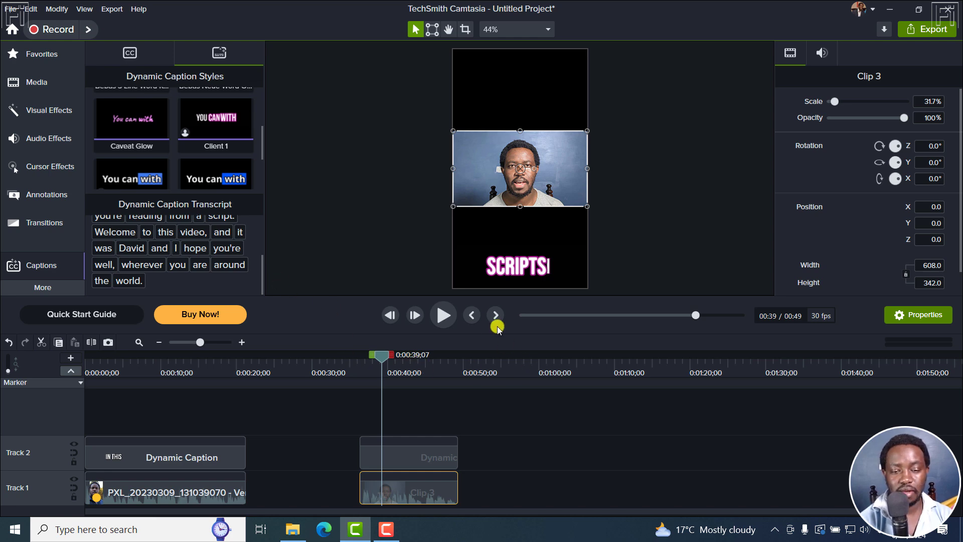
Add the My Default Style caption on a new Track 3 from the timeline start and trim it to the vertical video's length.
click(470, 316)
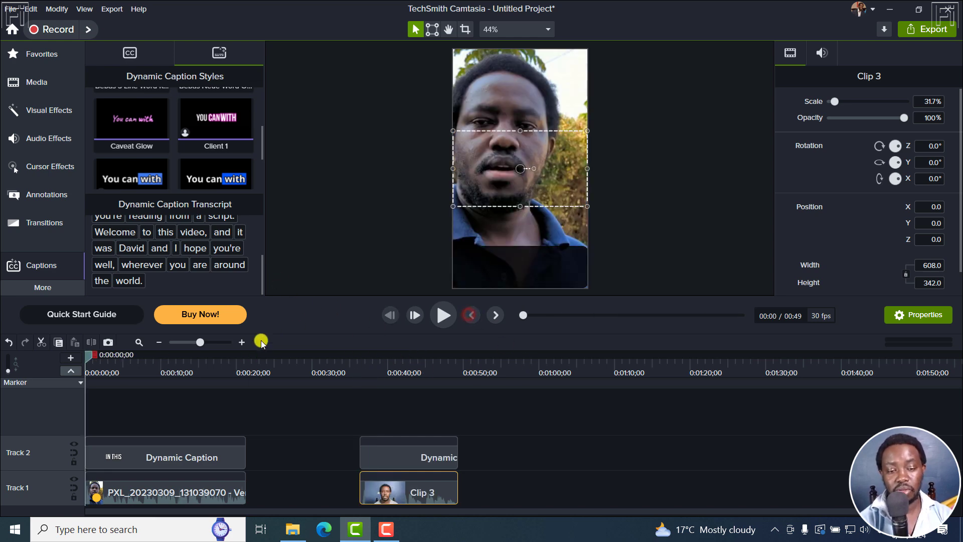
click(242, 344)
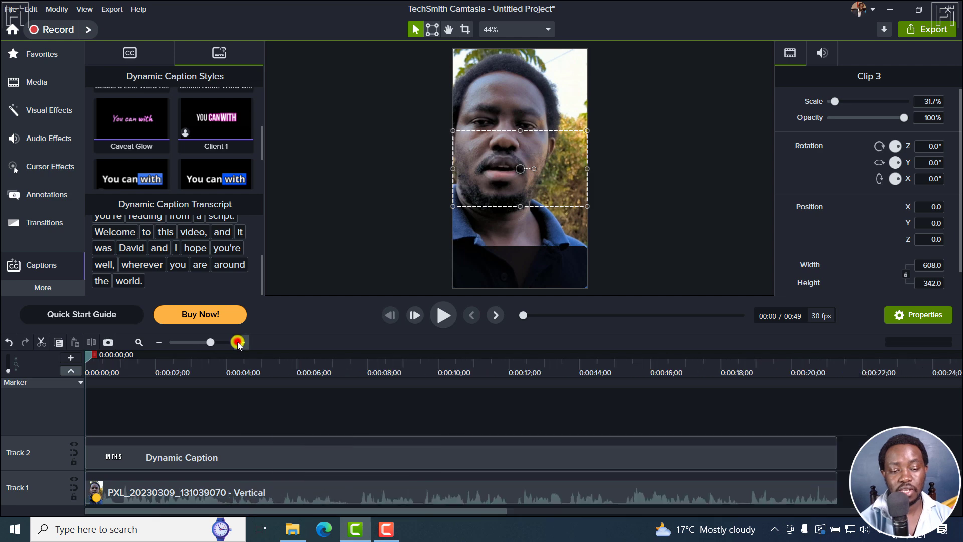
click(161, 343)
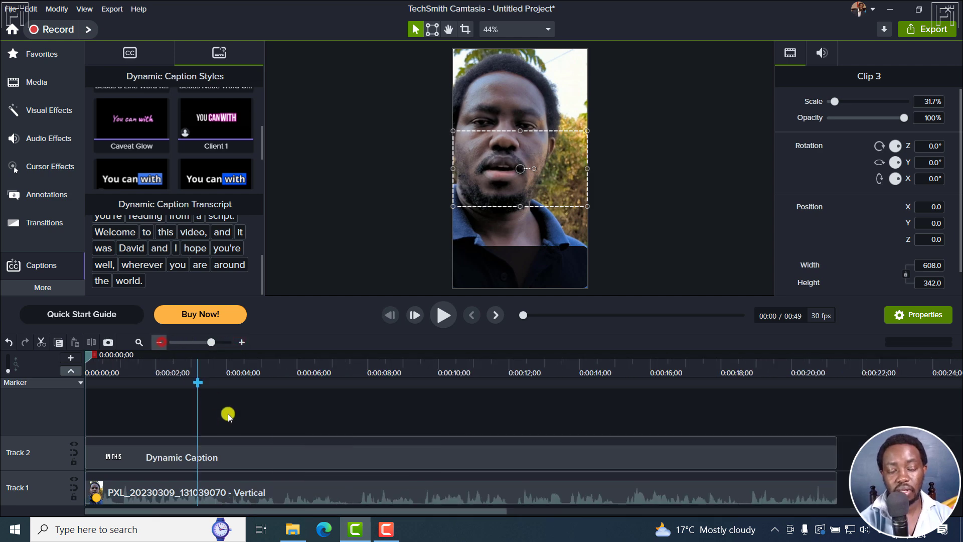
click(229, 462)
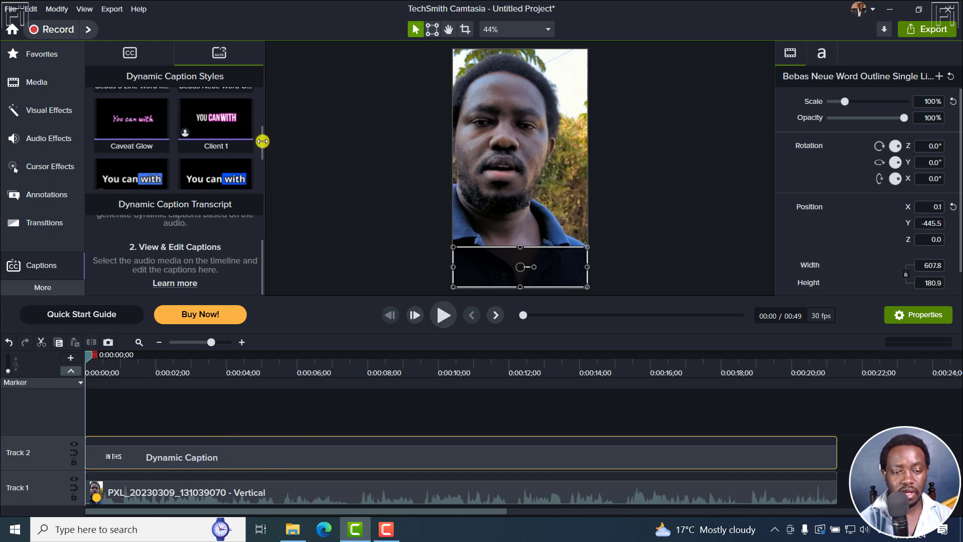
drag(262, 138, 261, 155)
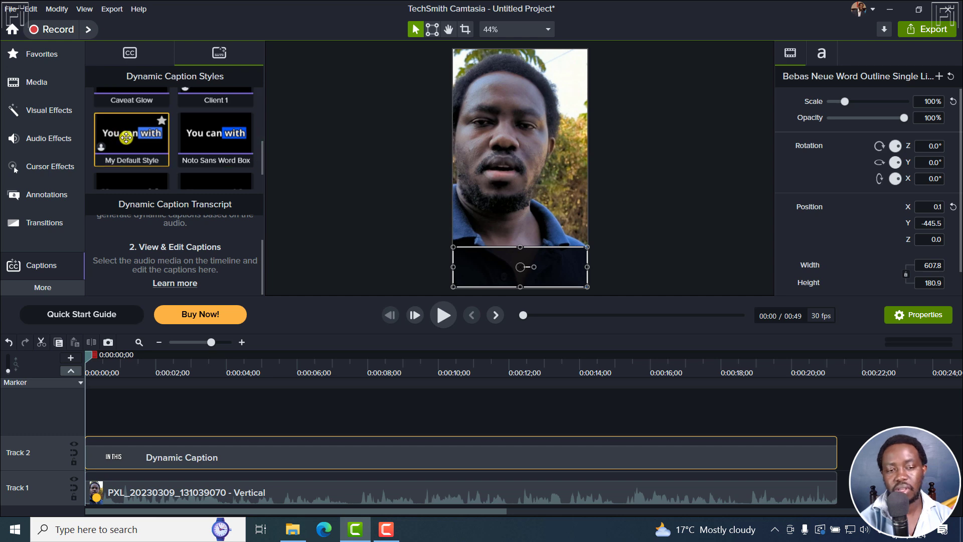
drag(128, 154, 68, 408)
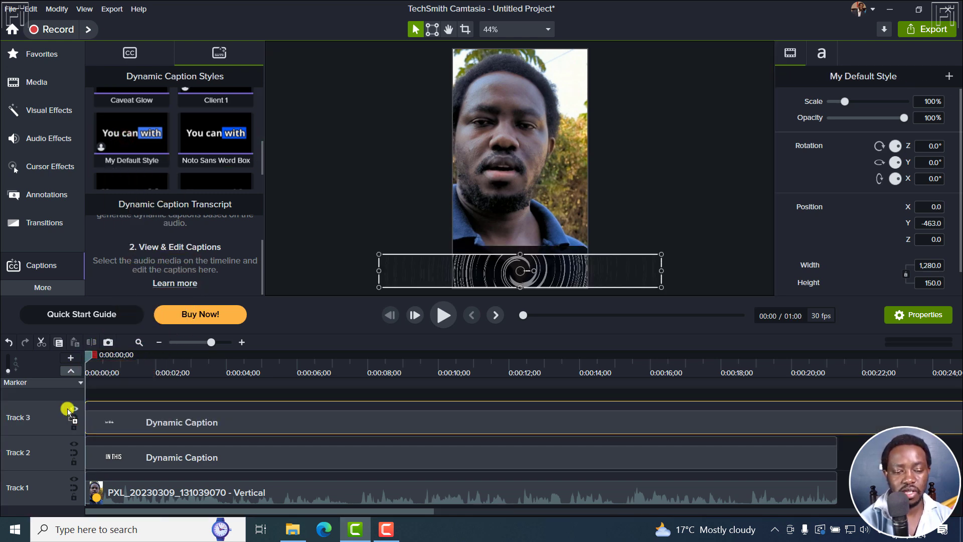
click(138, 341)
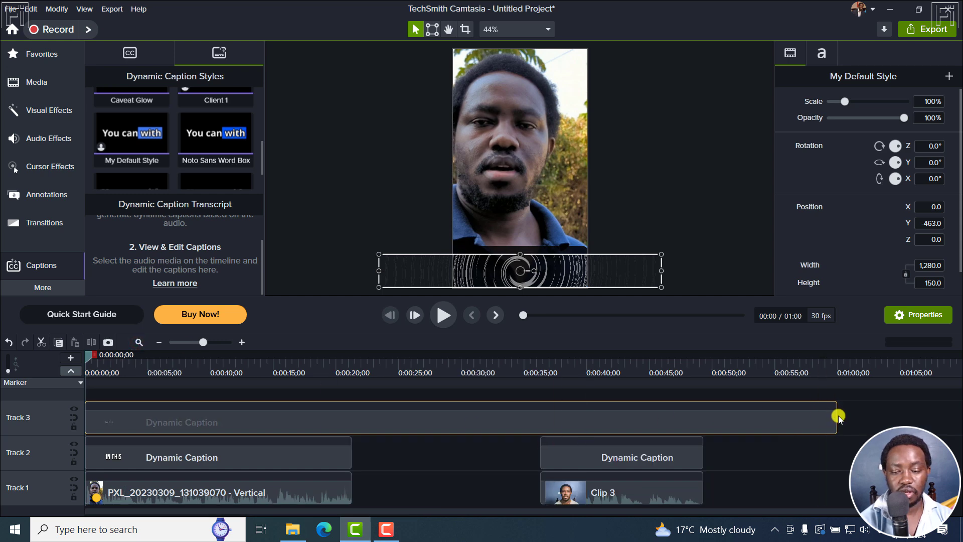
drag(835, 416, 350, 412)
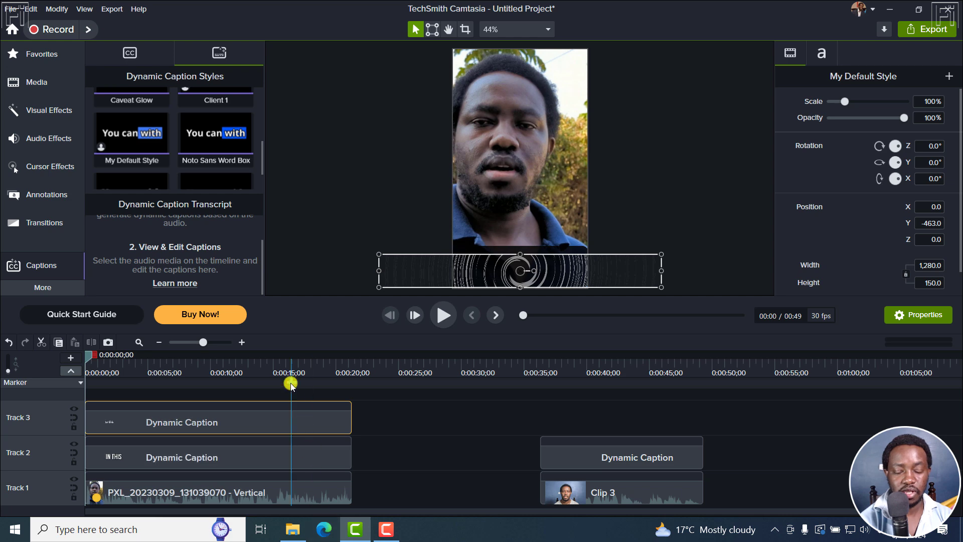
Preview the Track 3 caption and narrow its box from both sides to the video frame's width, about 607.5.
click(242, 343)
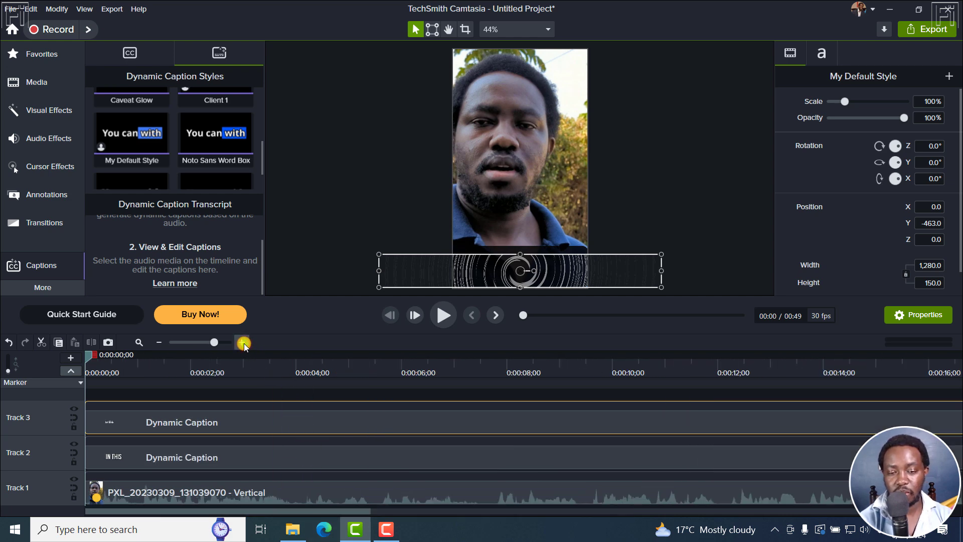
key(space)
key(space)
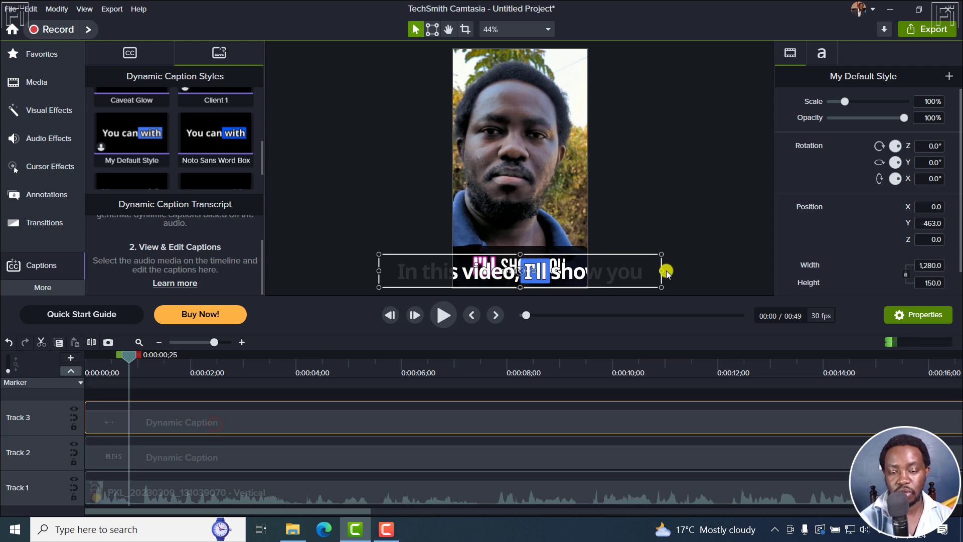
drag(664, 271, 587, 271)
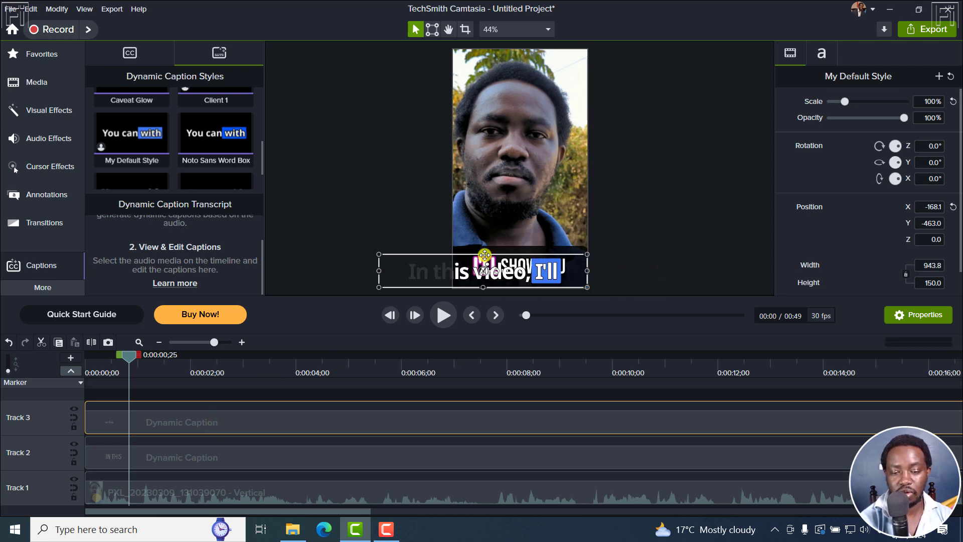
click(376, 270)
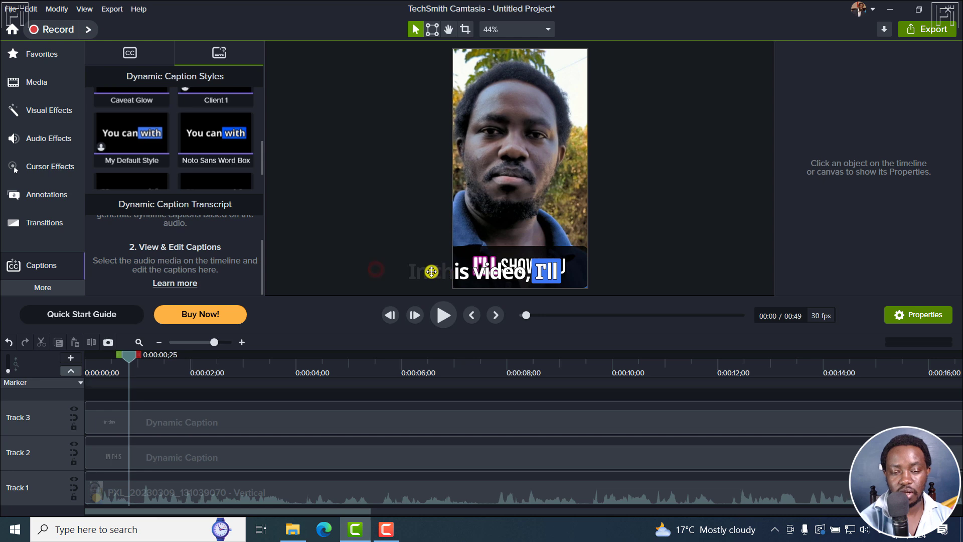
click(432, 272)
drag(378, 271, 452, 271)
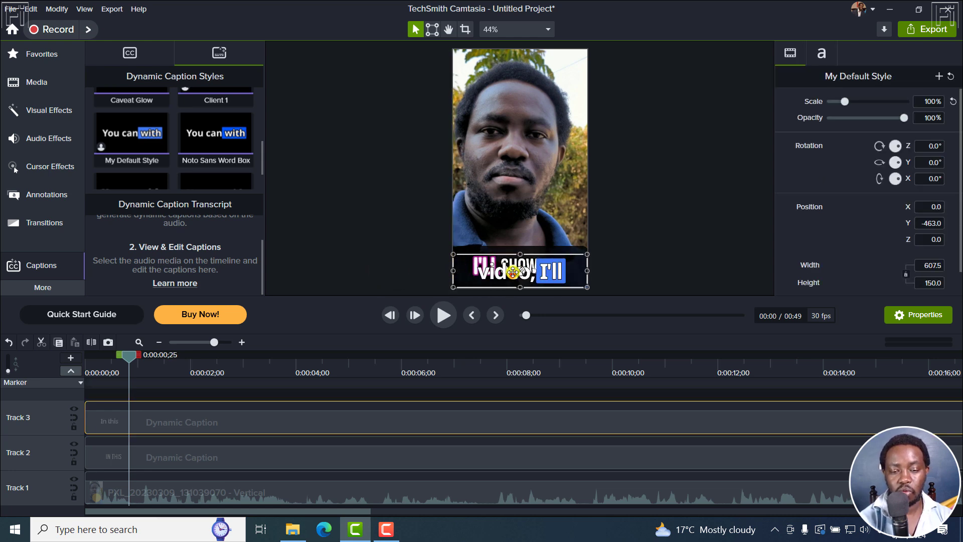
Move the Track 3 caption up to the top of the video frame, at about Y 465.
drag(513, 272, 513, 69)
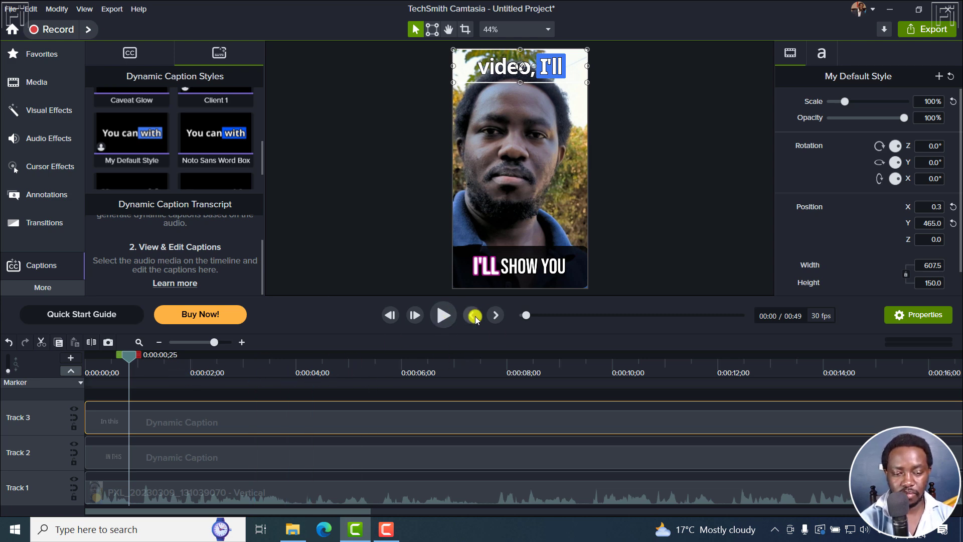
Split the Track 2 and Track 3 dynamic captions at 0:00:03;28 and delete the Track 2 piece before the cut.
drag(127, 361, 292, 394)
click(295, 462)
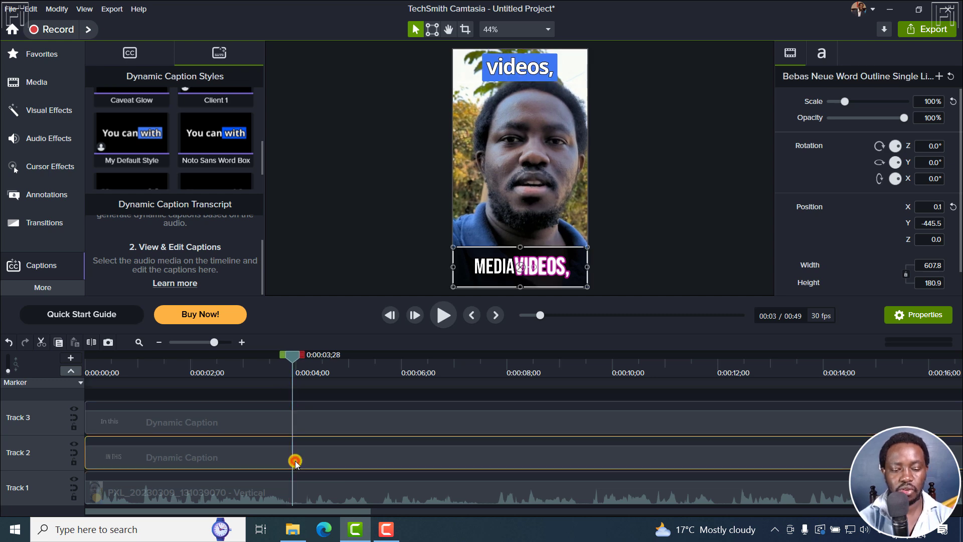
key(s)
click(290, 423)
key(s)
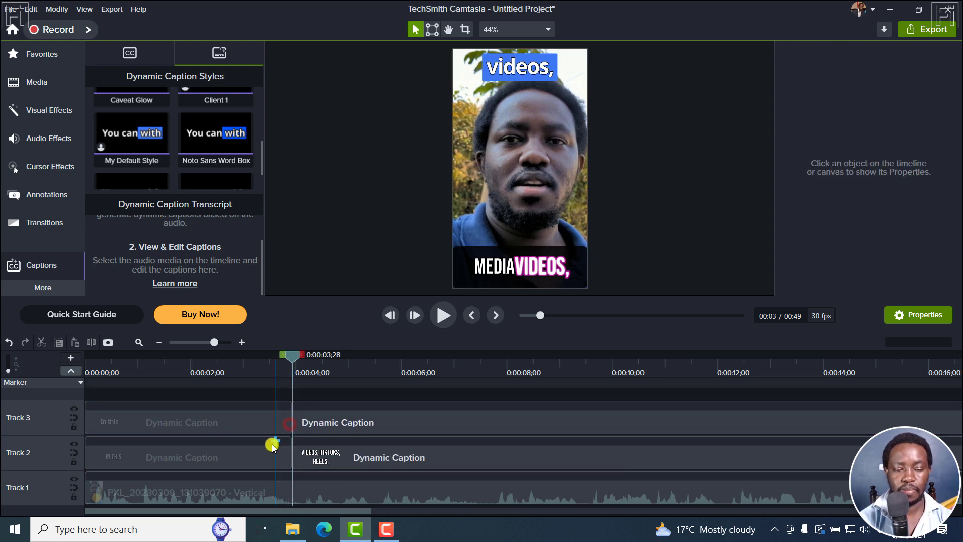
click(257, 458)
key(Delete)
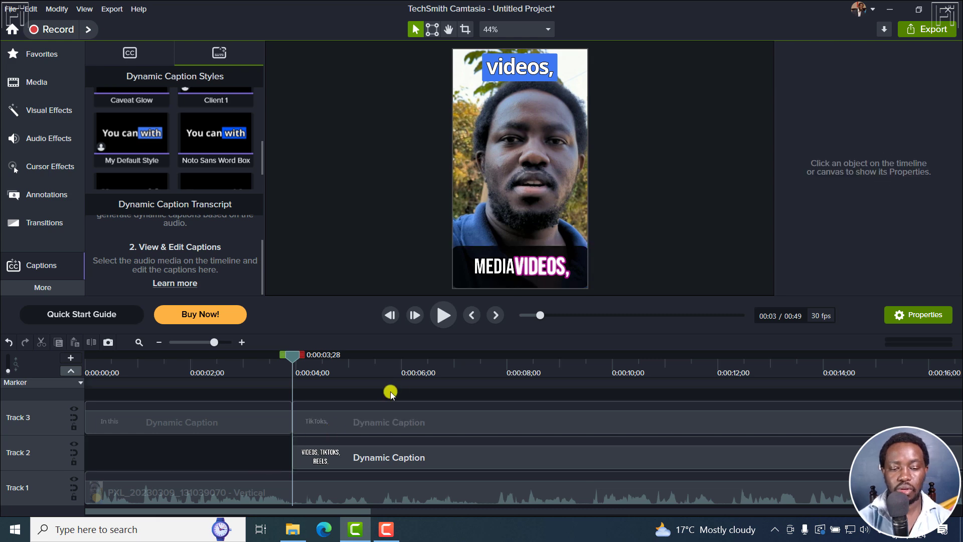
Split the Track 3 caption at 0:00:09;23 and delete its middle piece between the two cuts.
drag(290, 358, 598, 372)
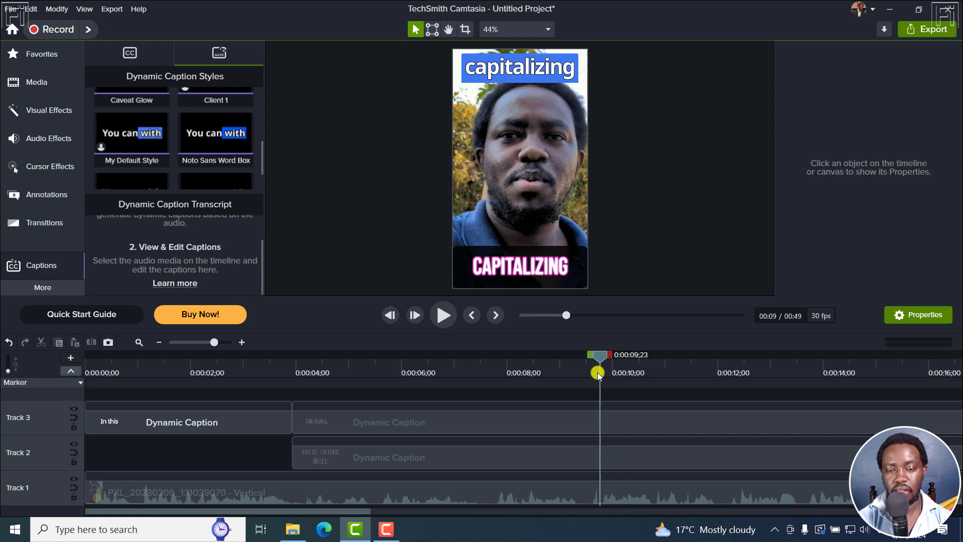
click(597, 430)
key(s)
click(549, 429)
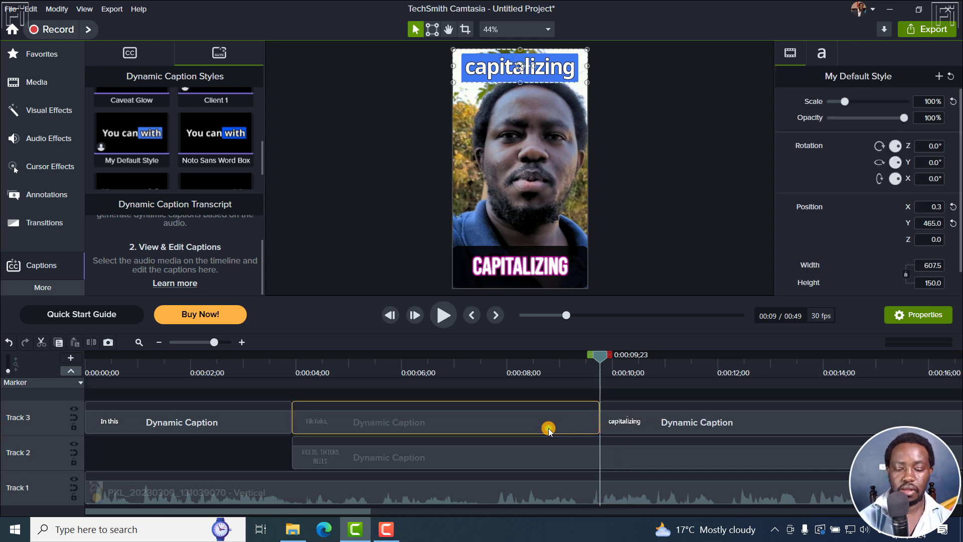
key(Delete)
Play the section after 0:00:03;28 and inspect how the caption pieces on Tracks 2 and 3 alternate along the timeline.
click(474, 314)
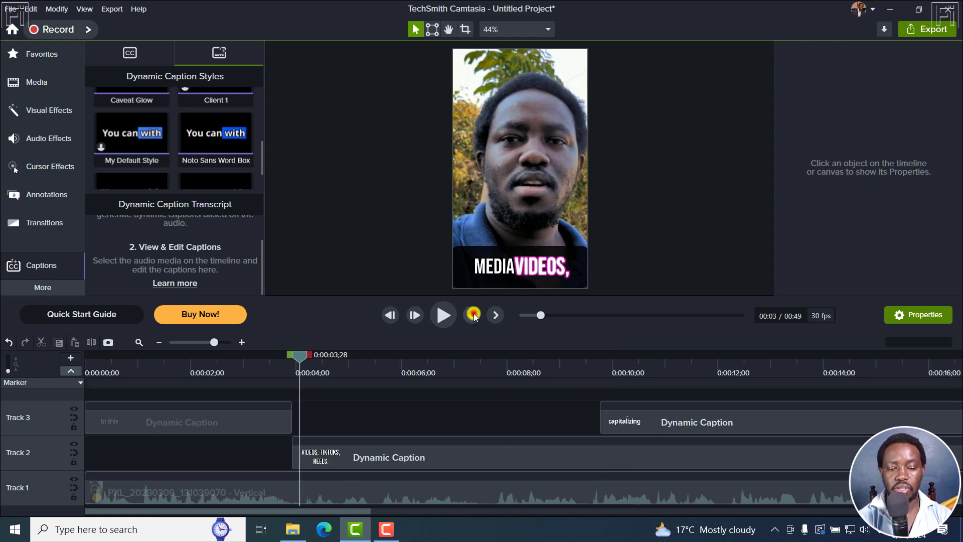
click(474, 315)
key(space)
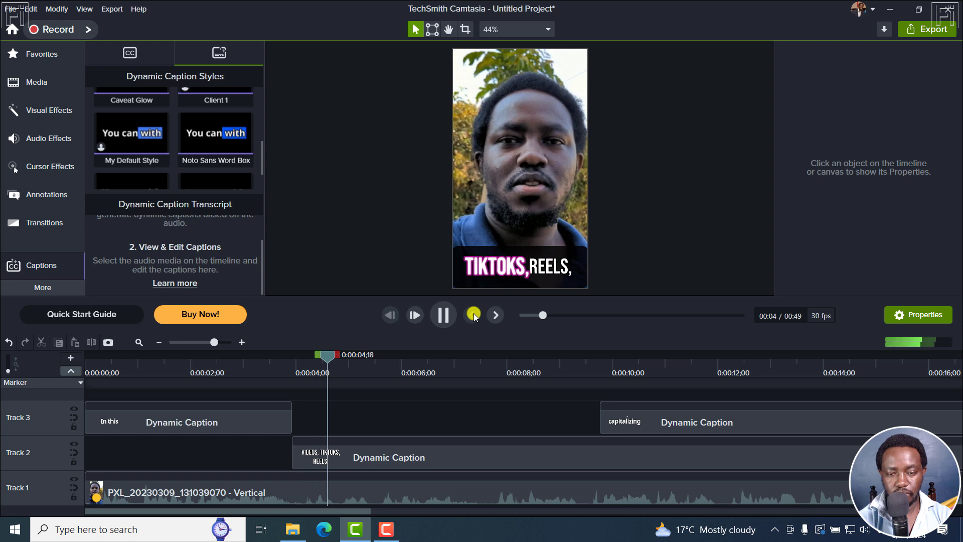
key(space)
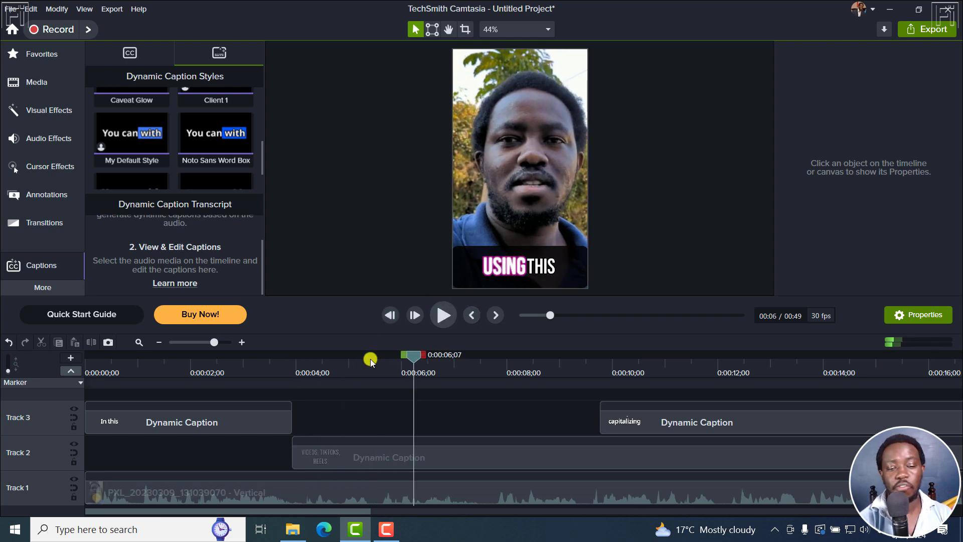
click(158, 344)
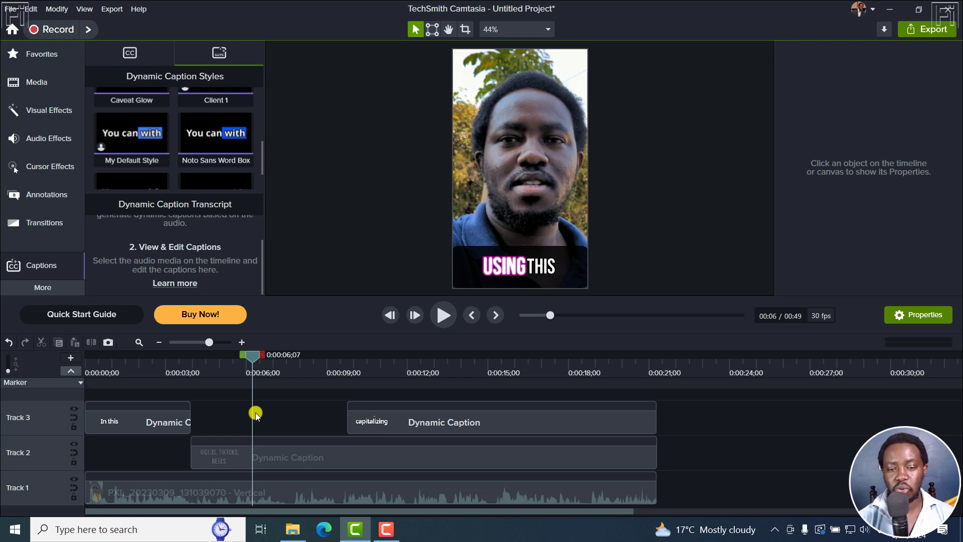
click(147, 421)
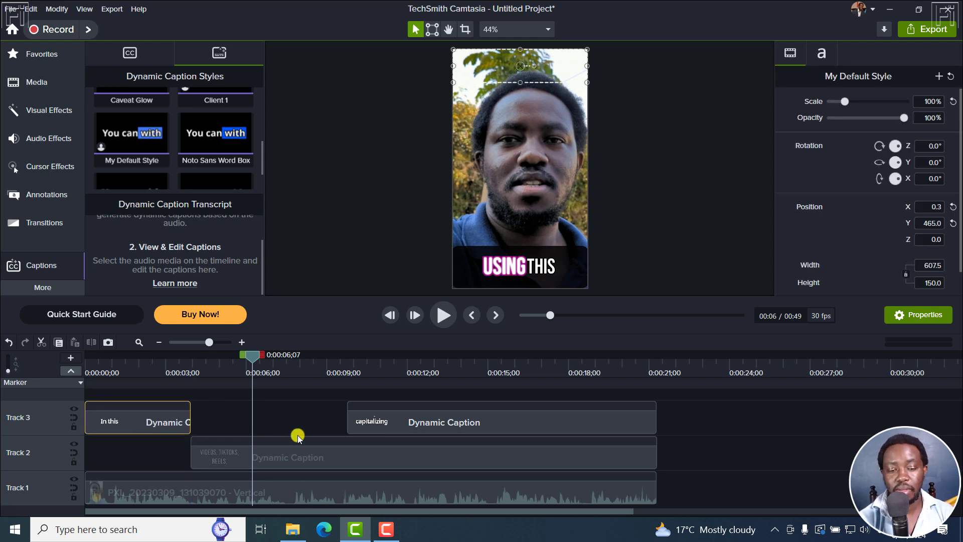
click(312, 461)
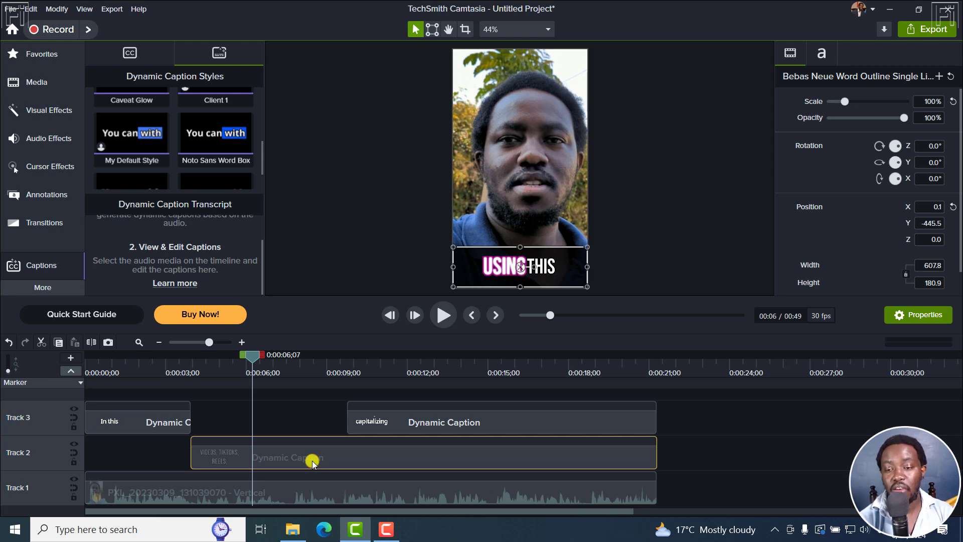
drag(705, 445, 86, 395)
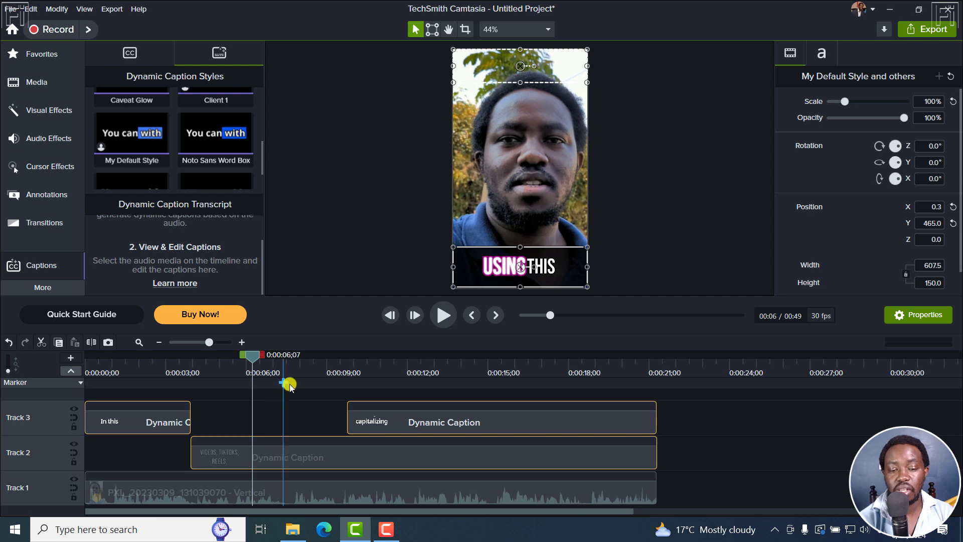
click(284, 419)
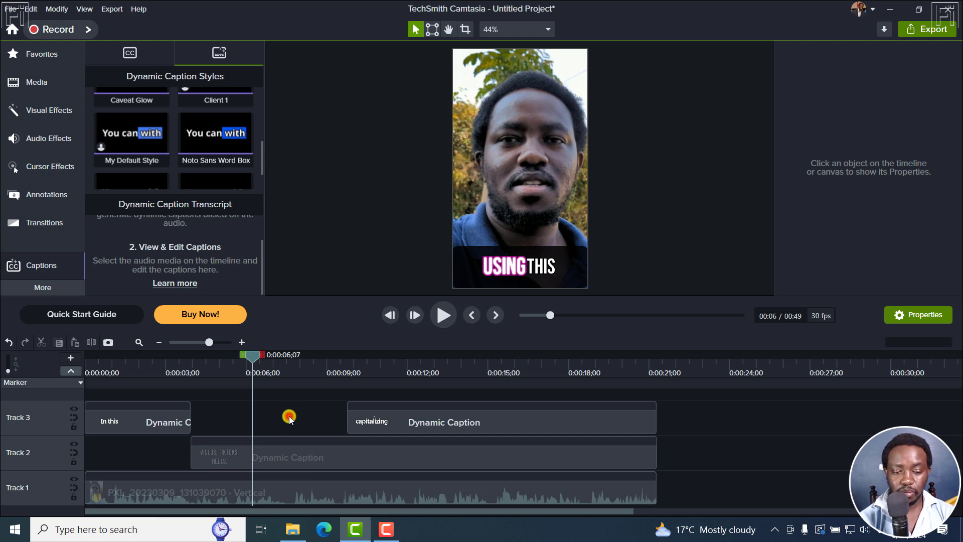
click(280, 458)
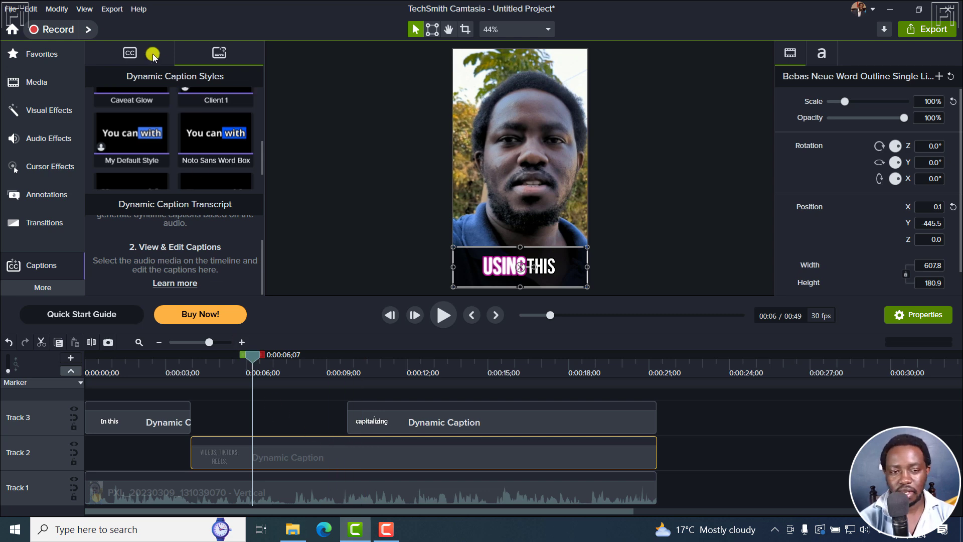
Generate standard closed captions from the timeline's speech, starting at 0:00:00;00, and close the caption editor.
click(129, 52)
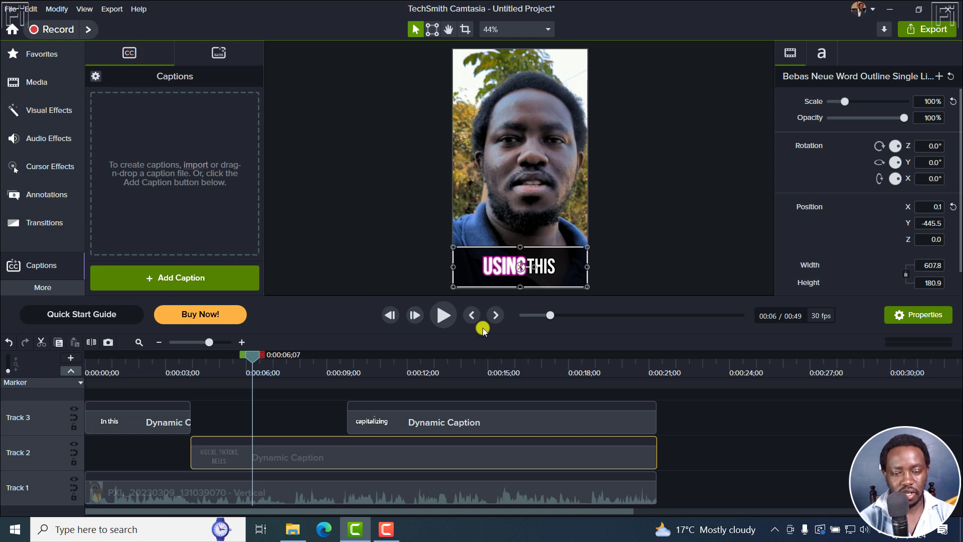
click(469, 315)
click(467, 317)
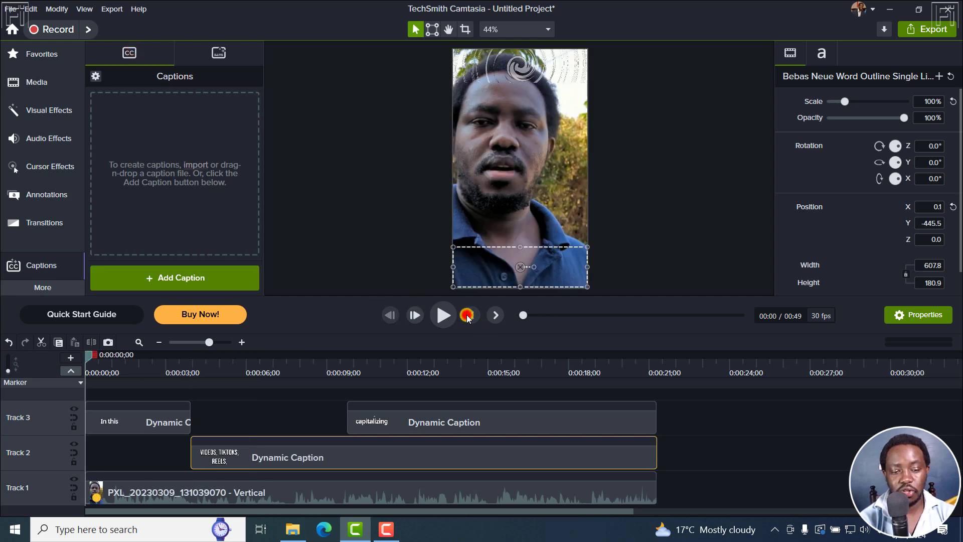
click(95, 76)
click(126, 126)
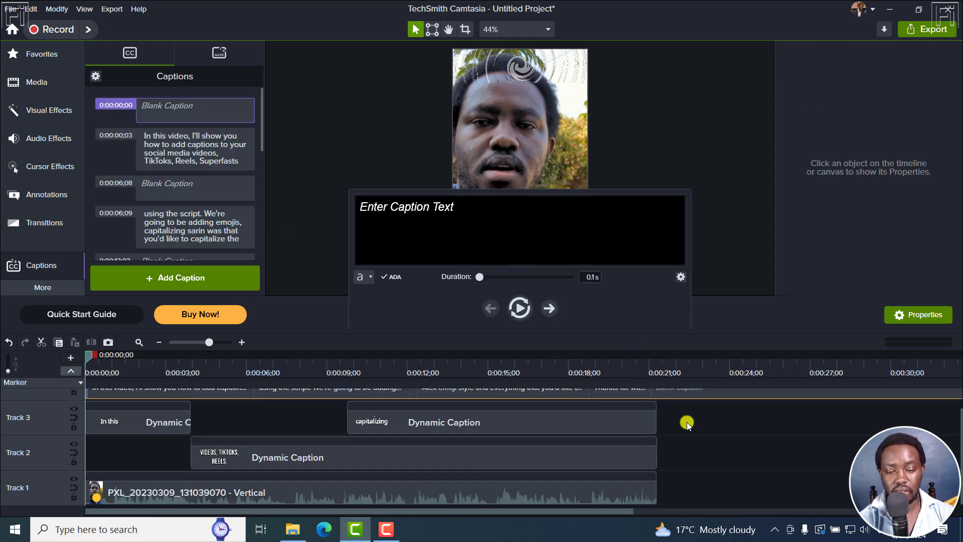
click(717, 434)
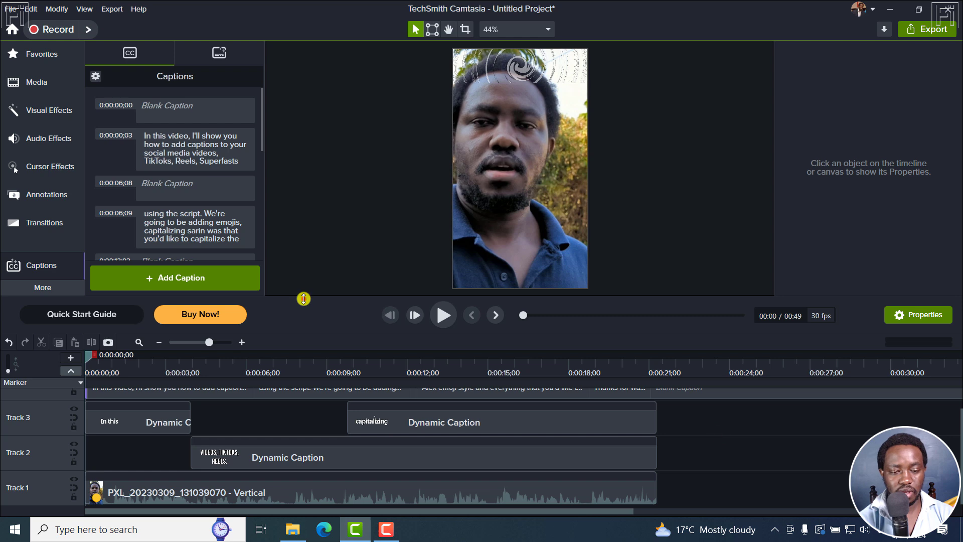
Examine the standard captions on Track 4 and in the caption list across both video clips.
drag(304, 298, 299, 235)
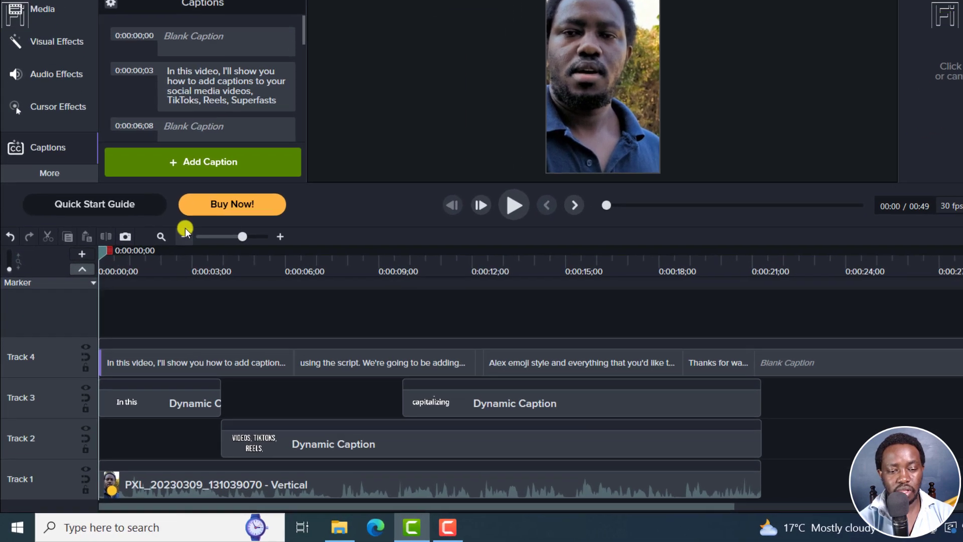
click(159, 278)
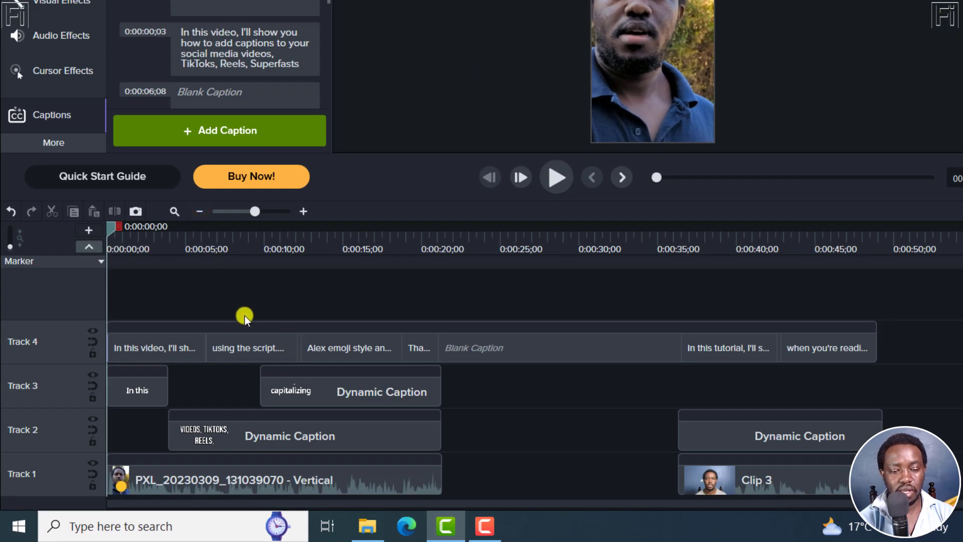
click(141, 353)
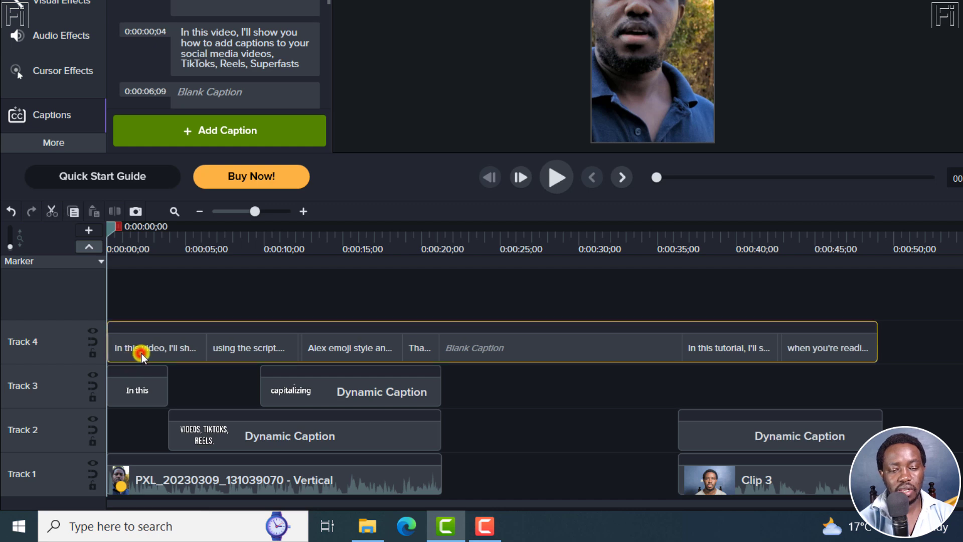
click(176, 347)
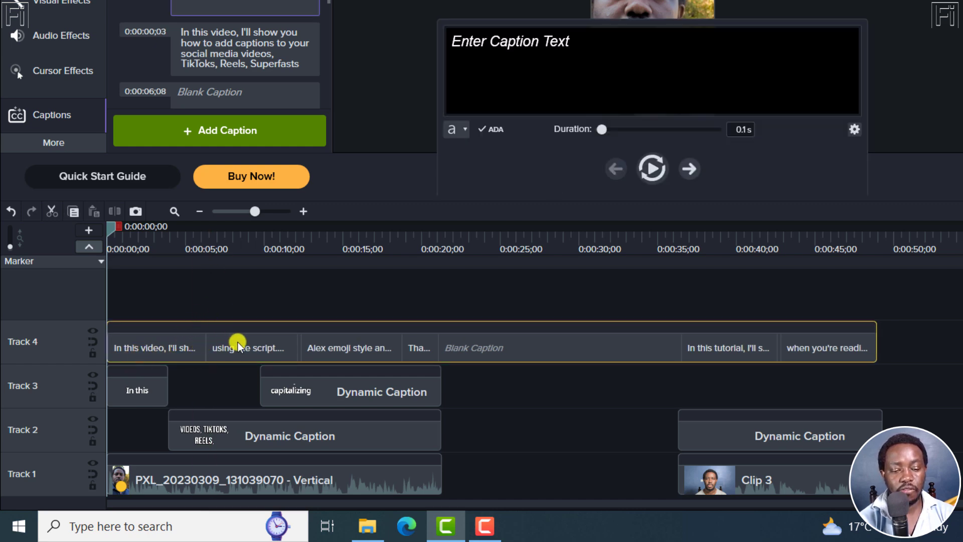
click(323, 345)
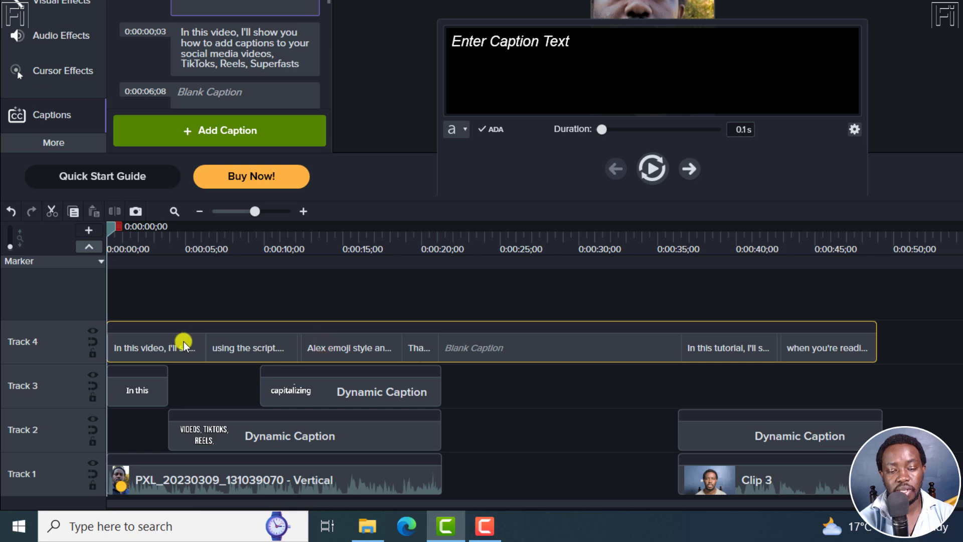
click(304, 211)
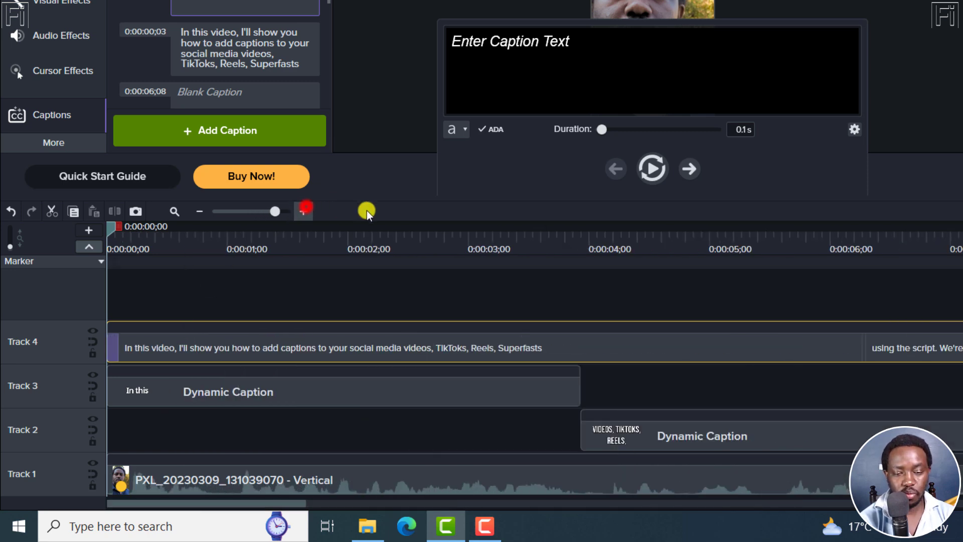
click(199, 211)
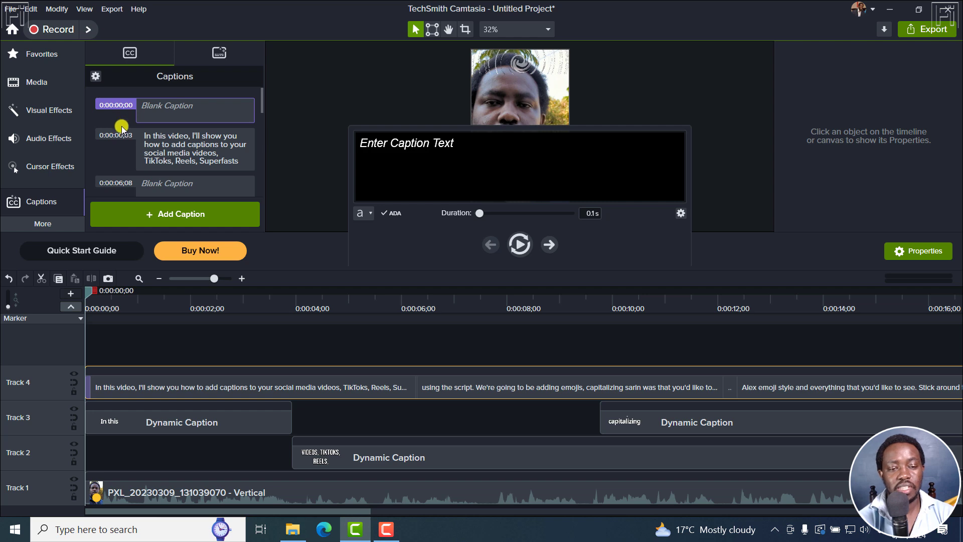
drag(261, 94, 259, 145)
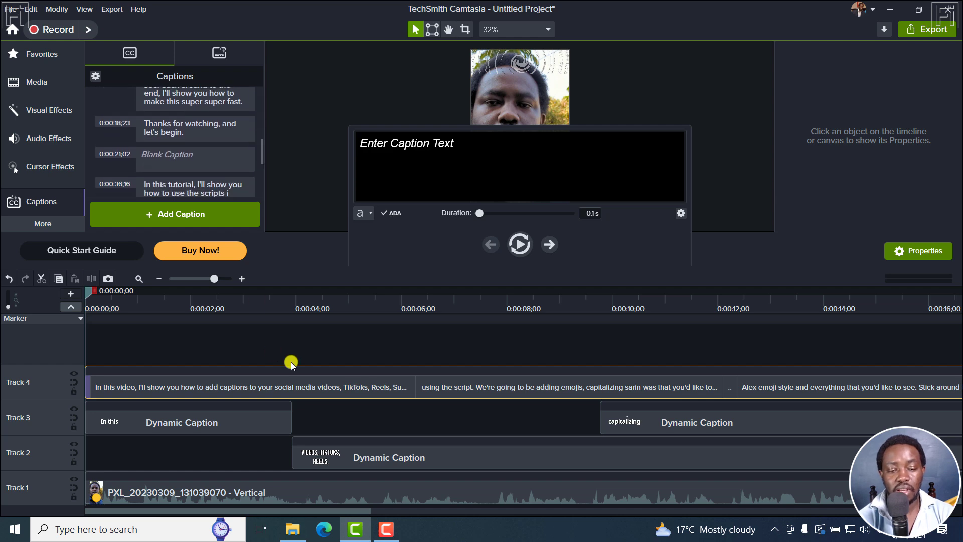
click(357, 338)
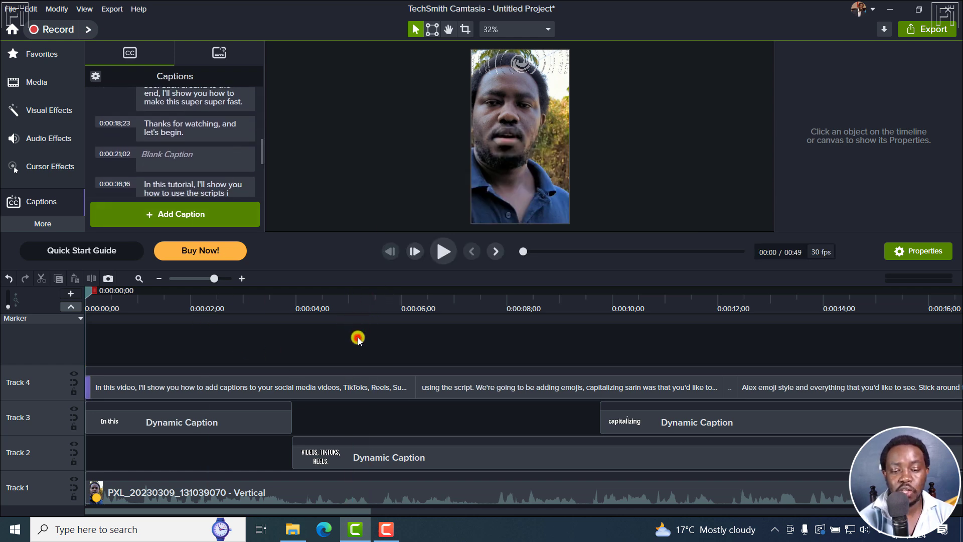
Split the captions on Tracks 2 and 4 at 0:00:06;09 and shorten the first Track 4 piece to end at about 5.5 seconds.
click(176, 429)
click(352, 458)
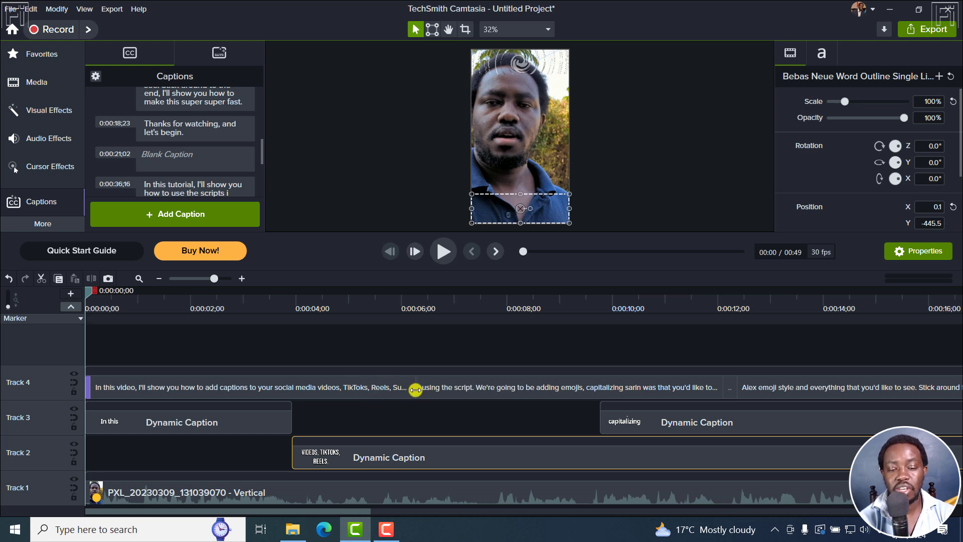
click(417, 300)
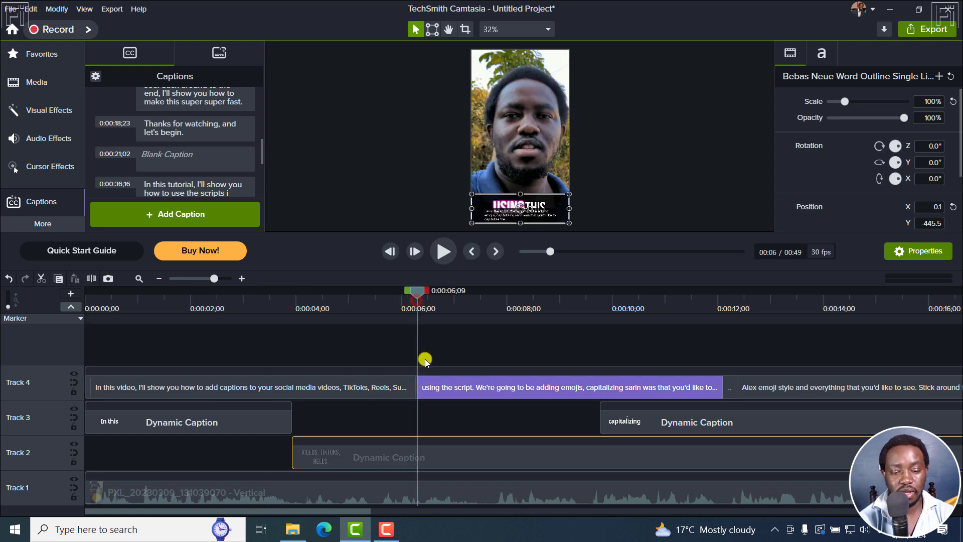
key(s)
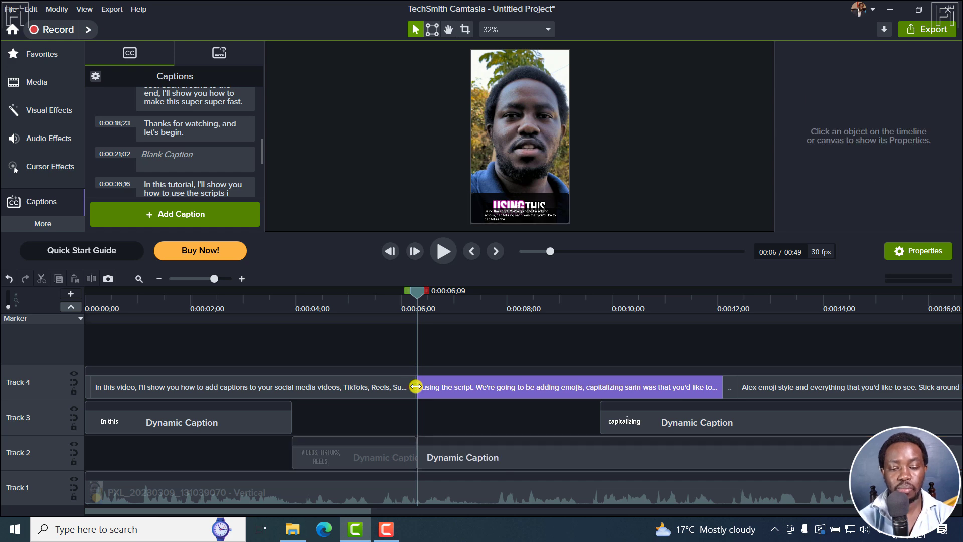
click(419, 388)
drag(421, 388, 373, 383)
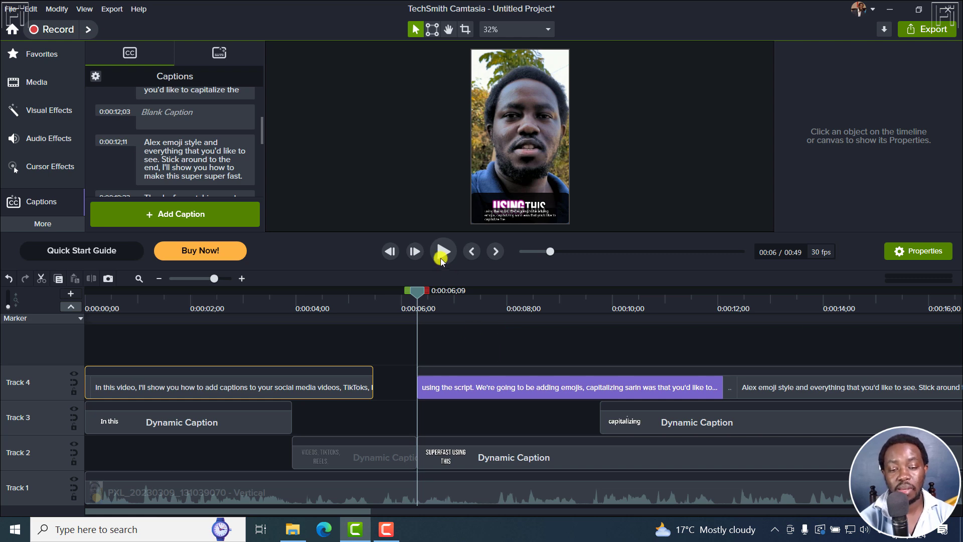
Scrub to 0:00:07;14 and compare the dynamic caption on Track 2 with the standard caption pieces on Track 4.
click(417, 294)
drag(417, 296, 478, 320)
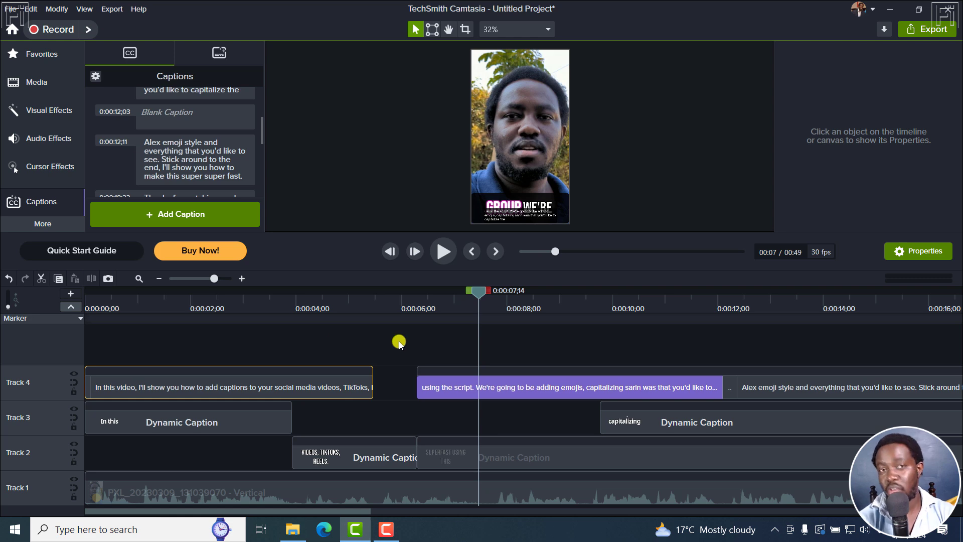
click(458, 462)
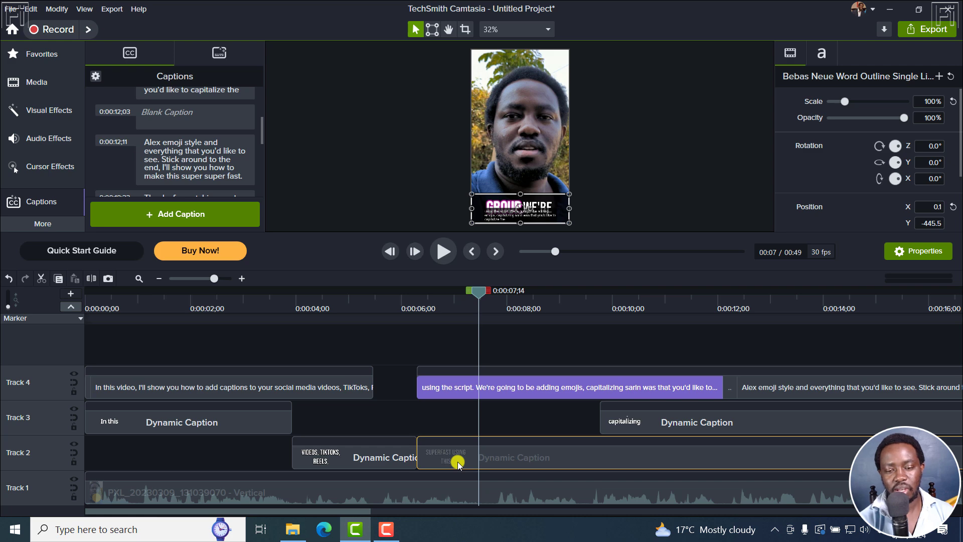
click(322, 389)
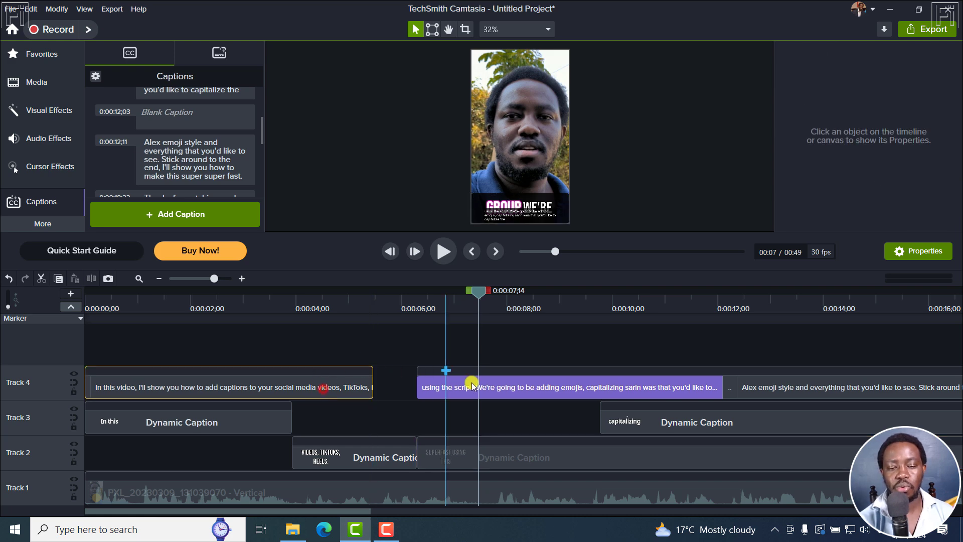
View the text editor of the standard caption starting "using the script" on Track 4, and show both video clips on the timeline.
click(507, 387)
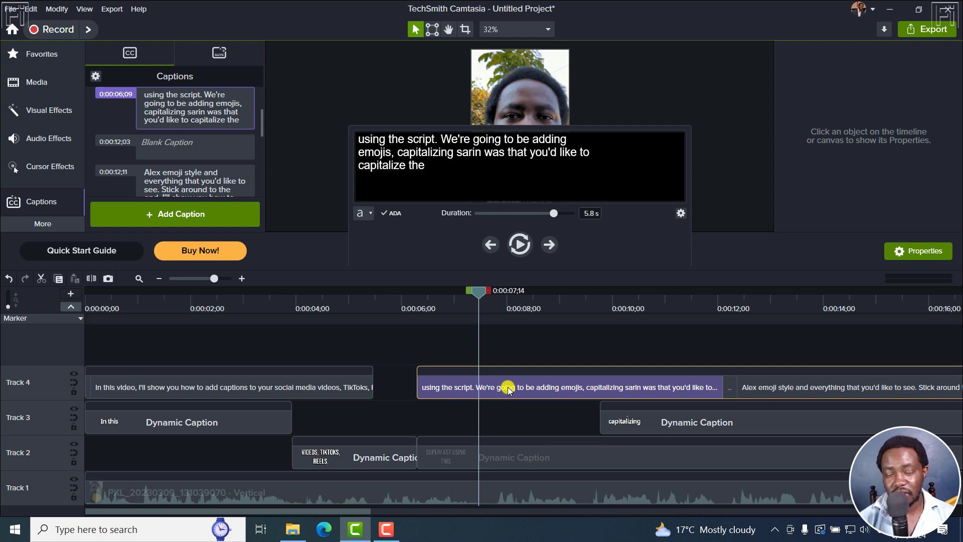
click(414, 341)
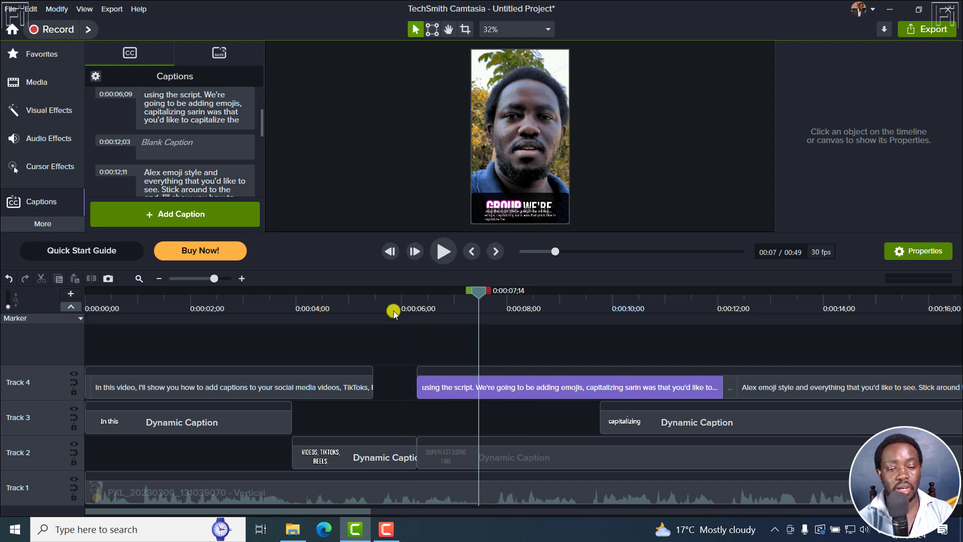
click(162, 280)
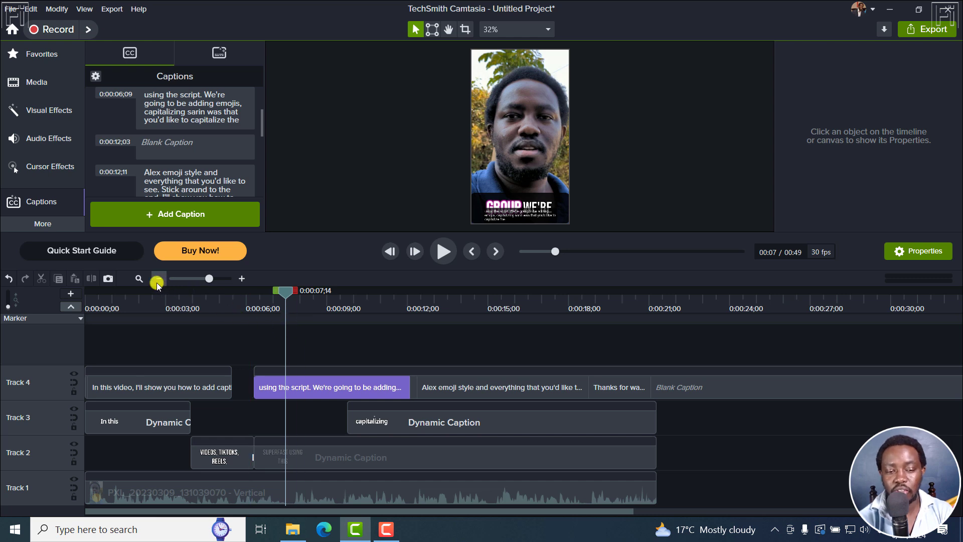
click(158, 280)
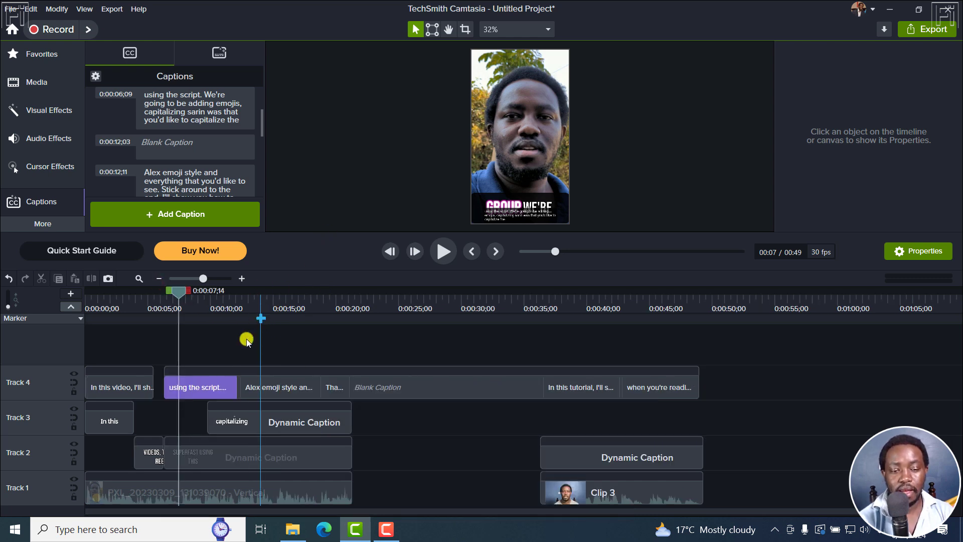
Enlarge the preview area above the timeline with the "using the script" caption open, and close its editor.
click(221, 388)
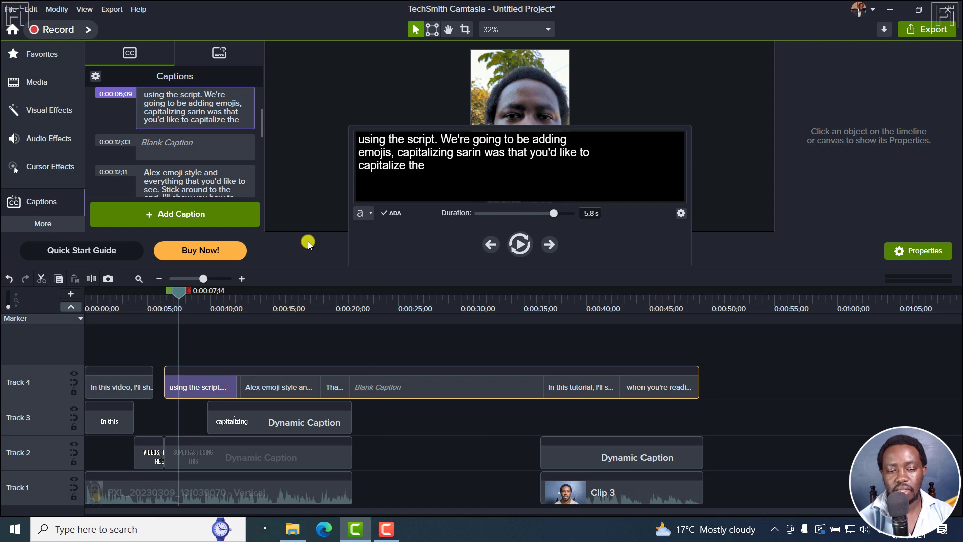
drag(305, 236, 296, 286)
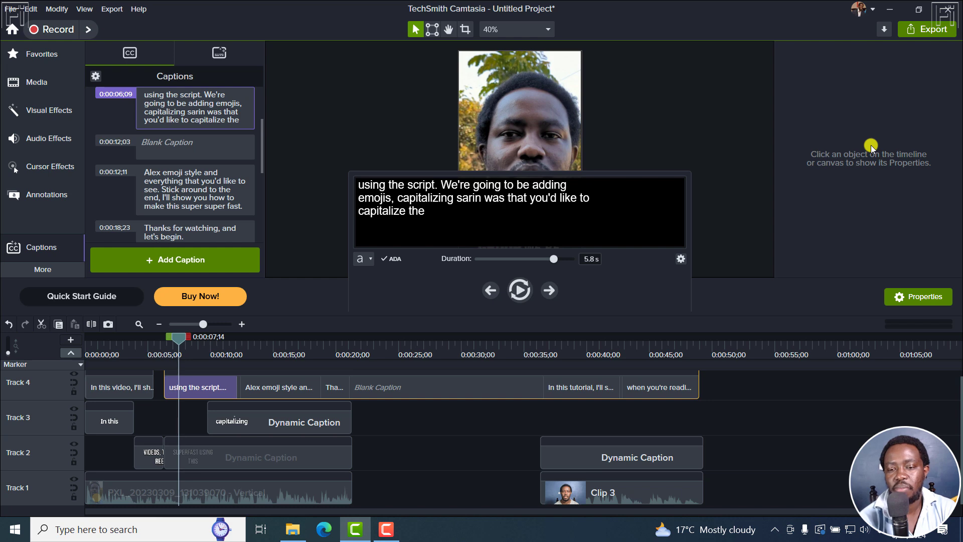
click(772, 100)
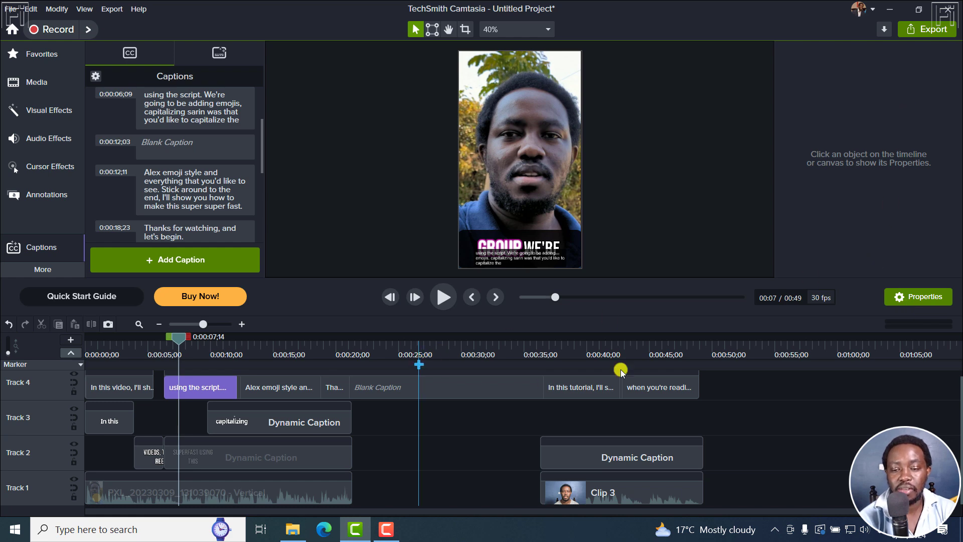
Examine the font, size, fill, opacity and alignment options of the "using the script" standard caption on Track 4.
click(215, 387)
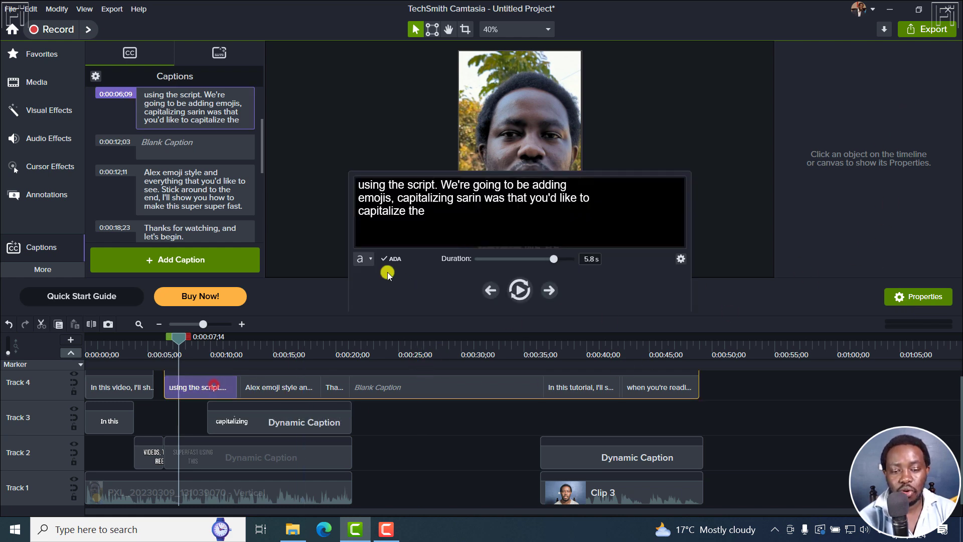
click(371, 260)
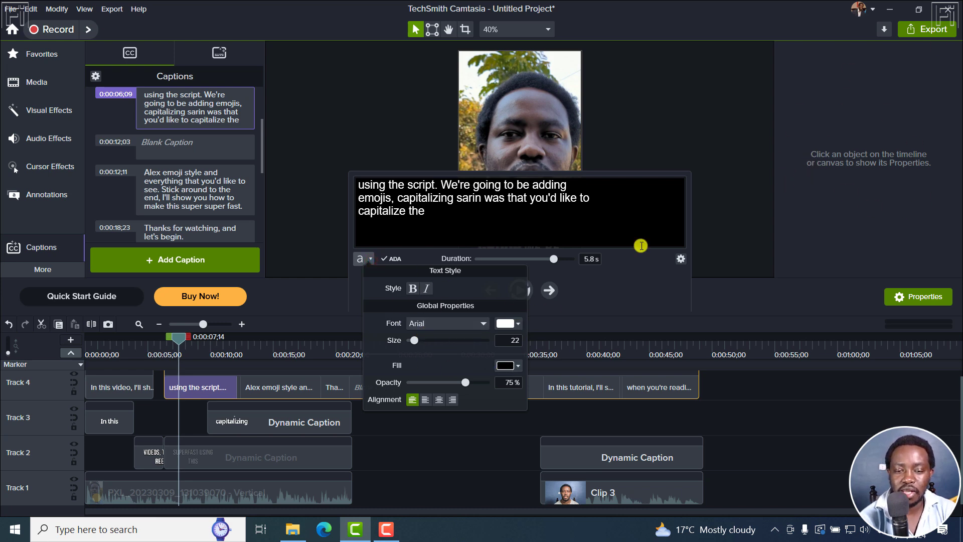
click(212, 388)
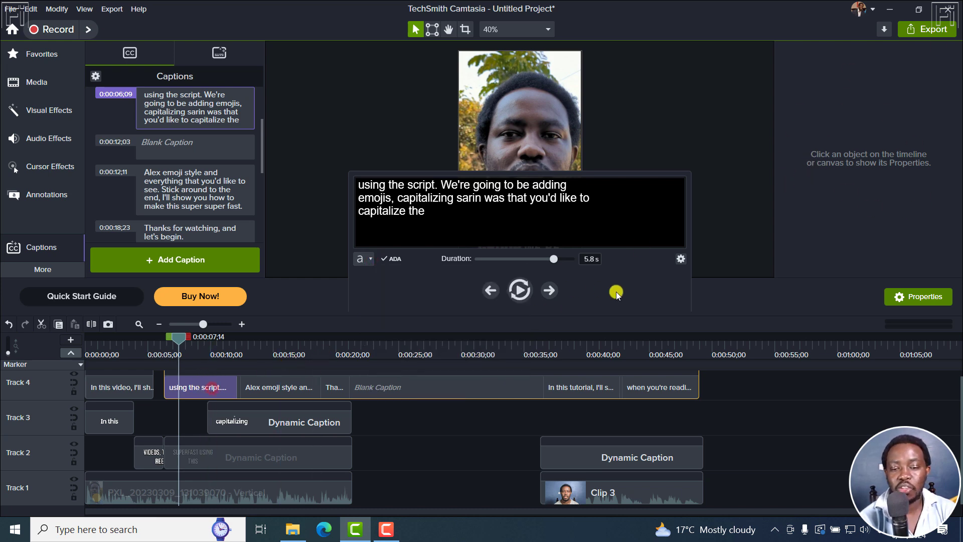
click(731, 206)
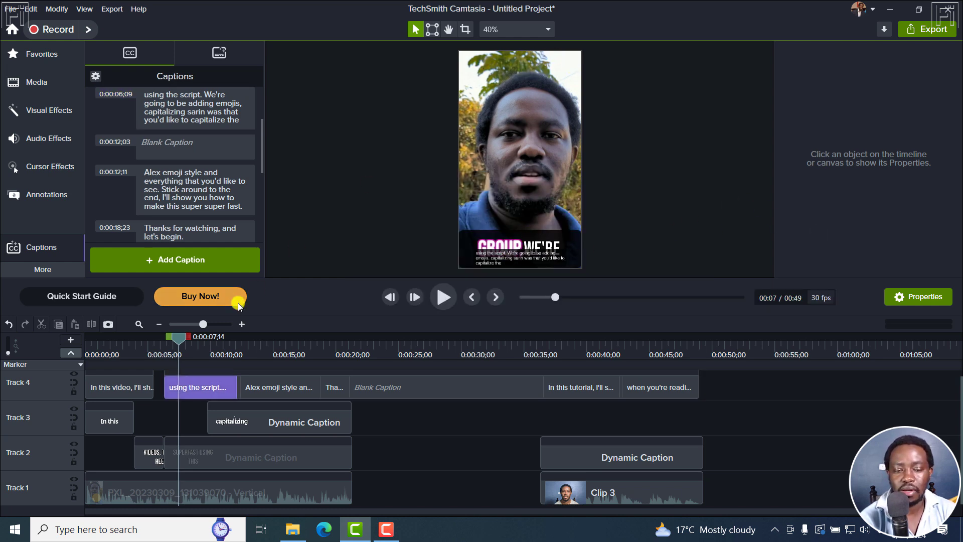
Split the second standard caption piece on Track 4 at 0:00:12;04.
drag(178, 349, 236, 345)
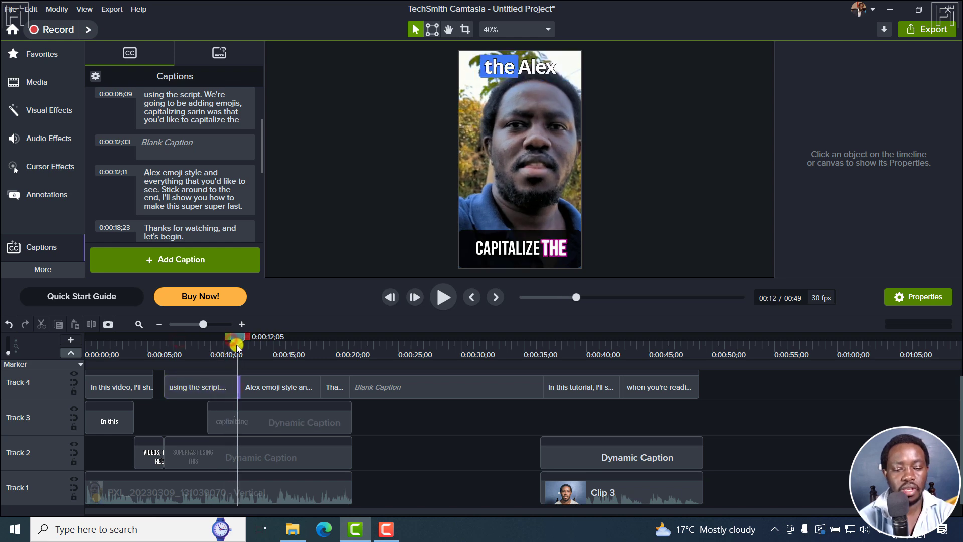
click(229, 386)
click(229, 388)
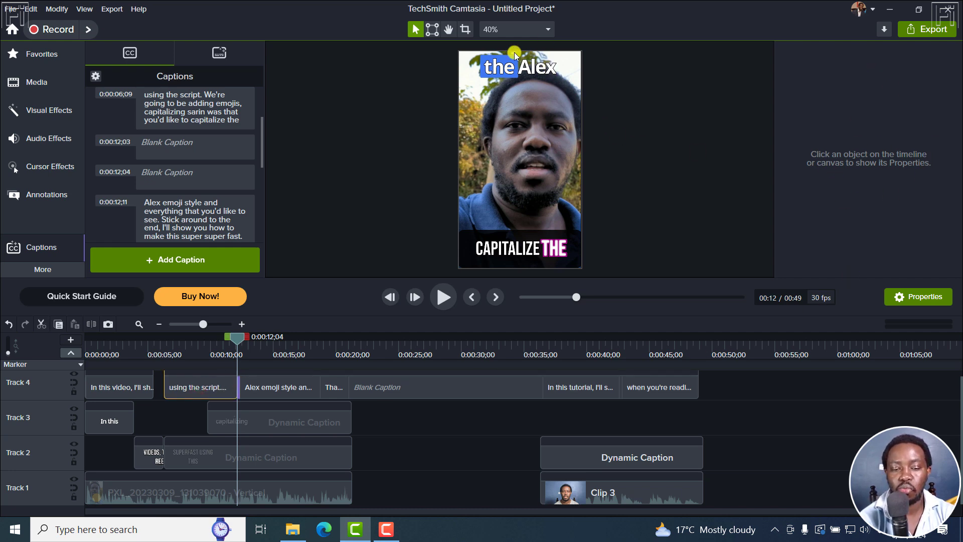
Compare the properties of the second Track 3 dynamic caption with the Track 4 standard caption and scrub back to 0:00:09;28.
click(243, 418)
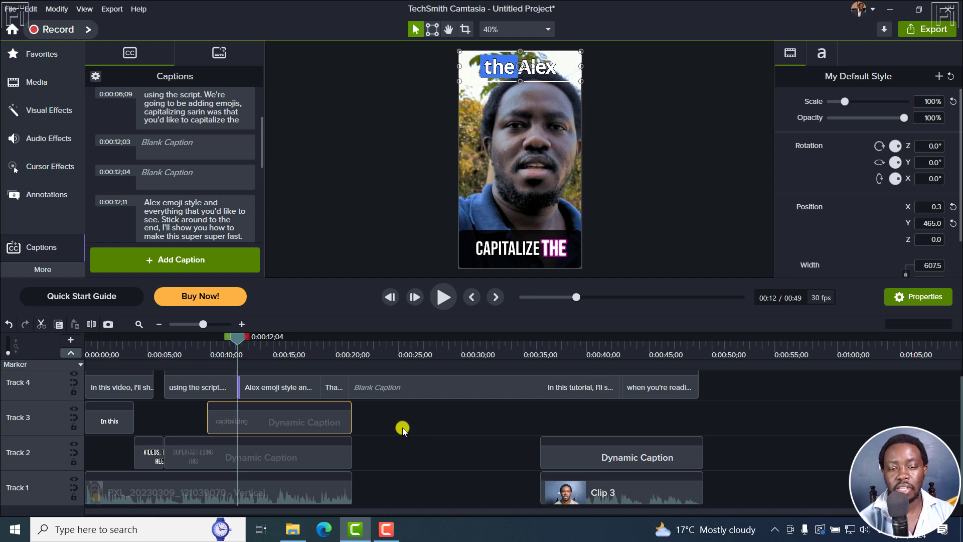
click(226, 393)
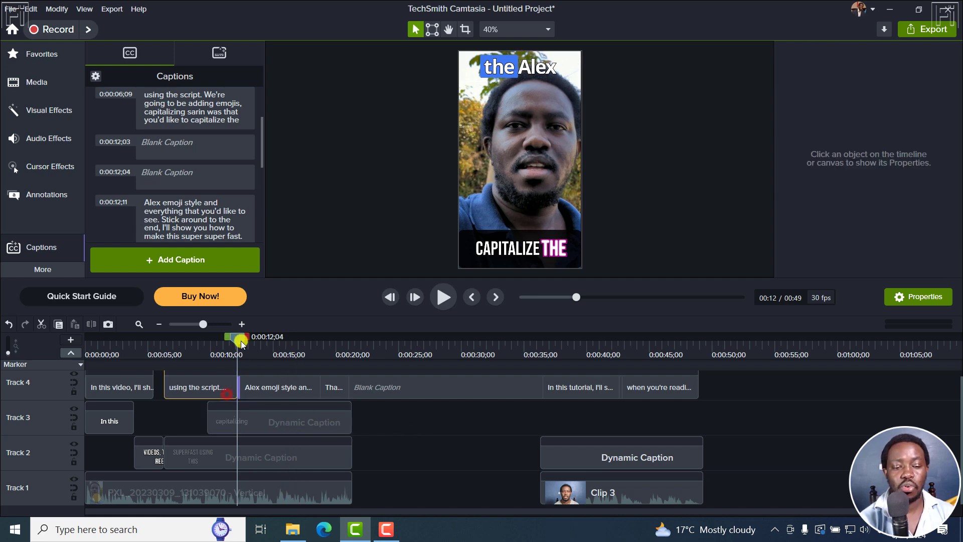
drag(240, 341, 211, 342)
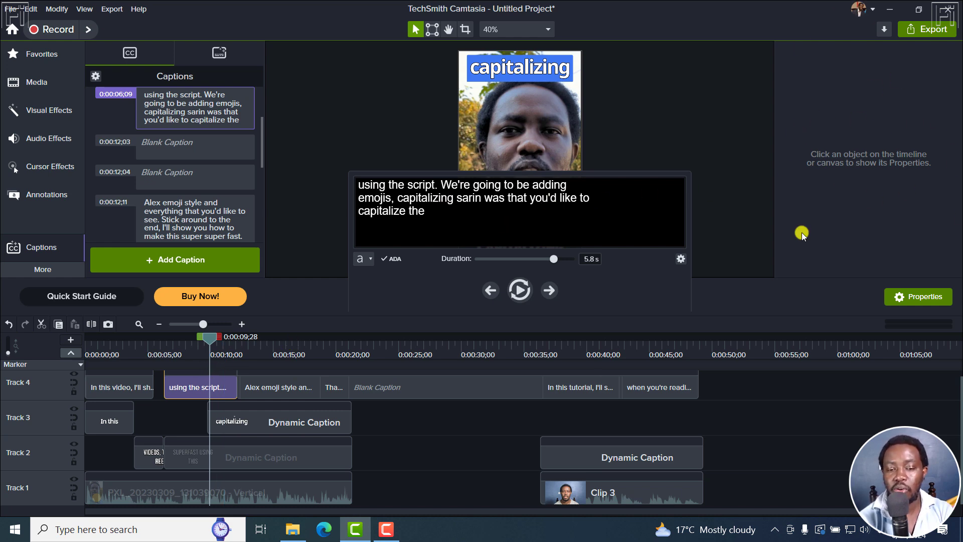
Check the split, merge and duration options offered for the "using the script" standard caption.
click(453, 220)
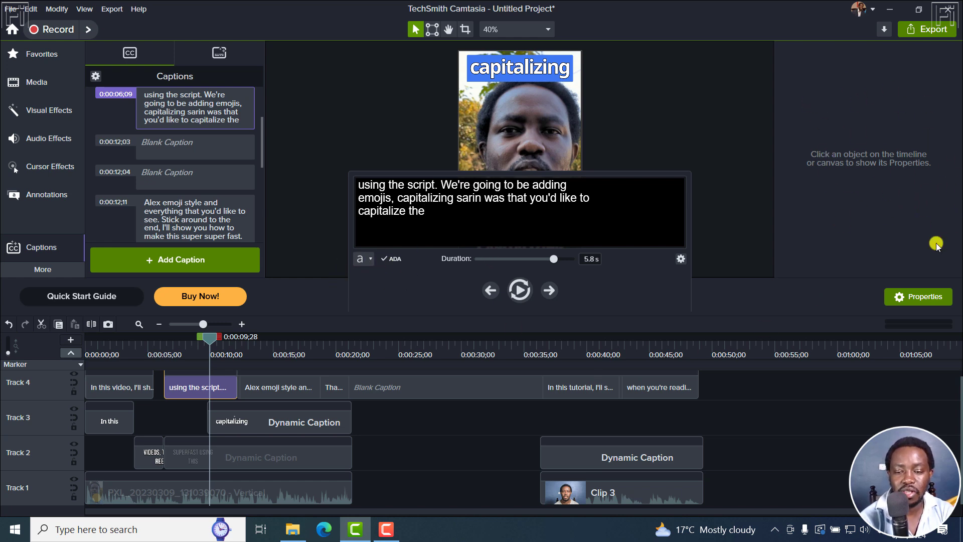
click(681, 258)
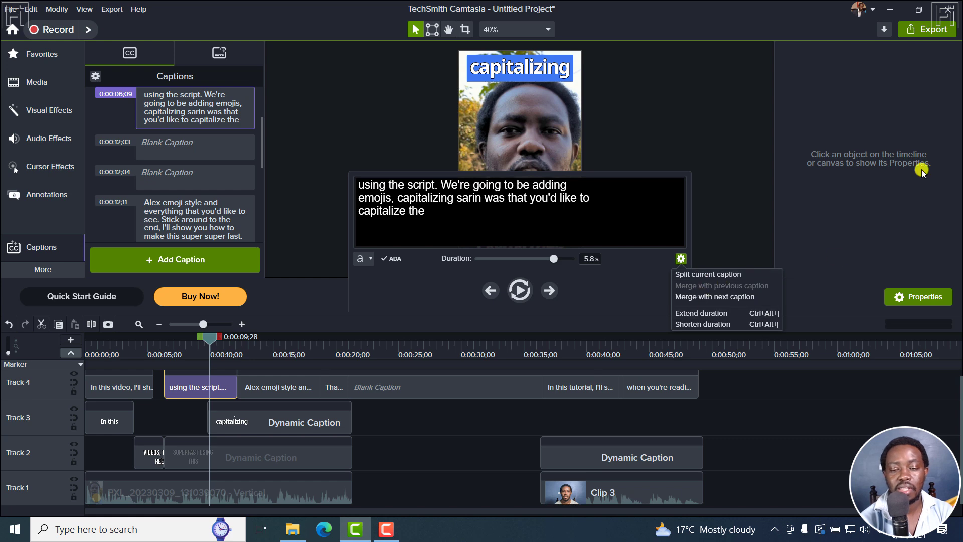
click(619, 271)
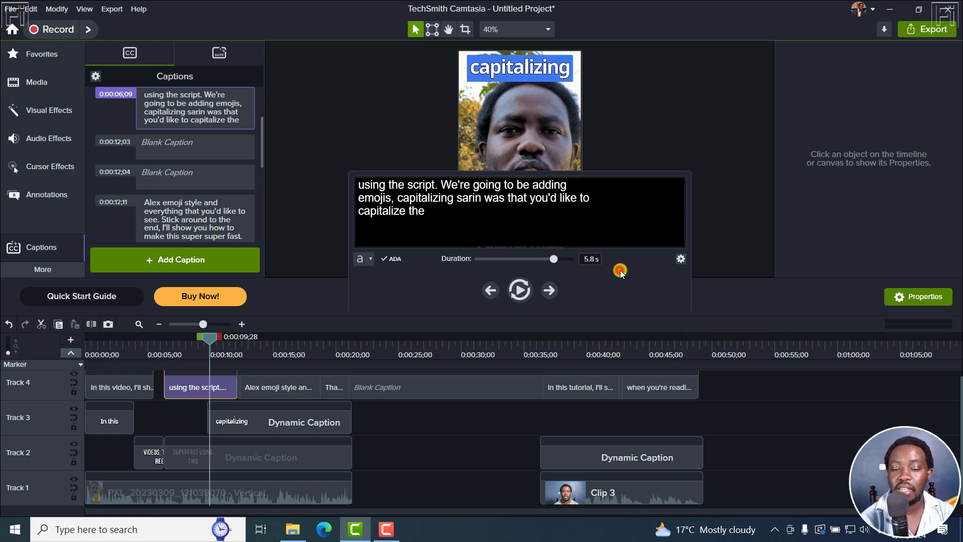
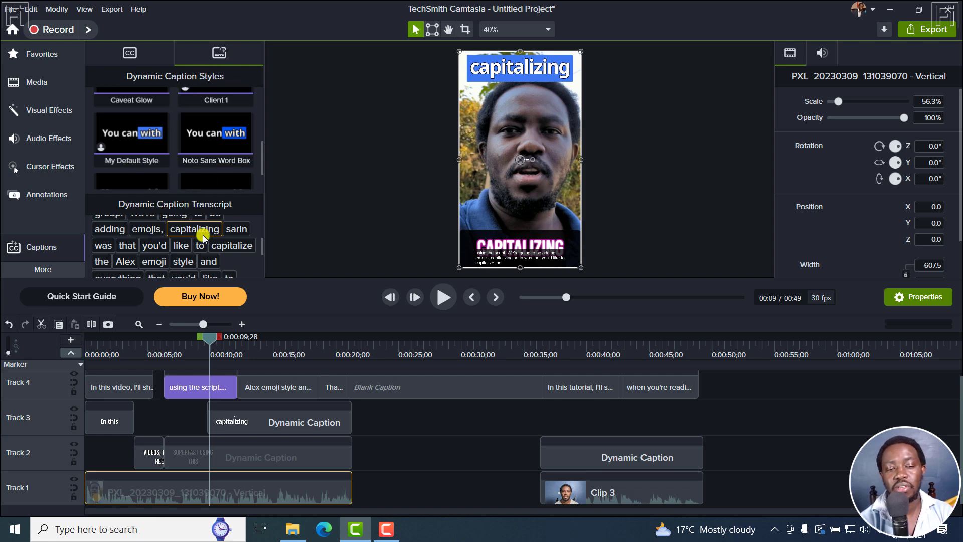
Compare the standard caption list with the Track 1 clip's dynamic caption transcript and go to the word "emojis,".
click(131, 53)
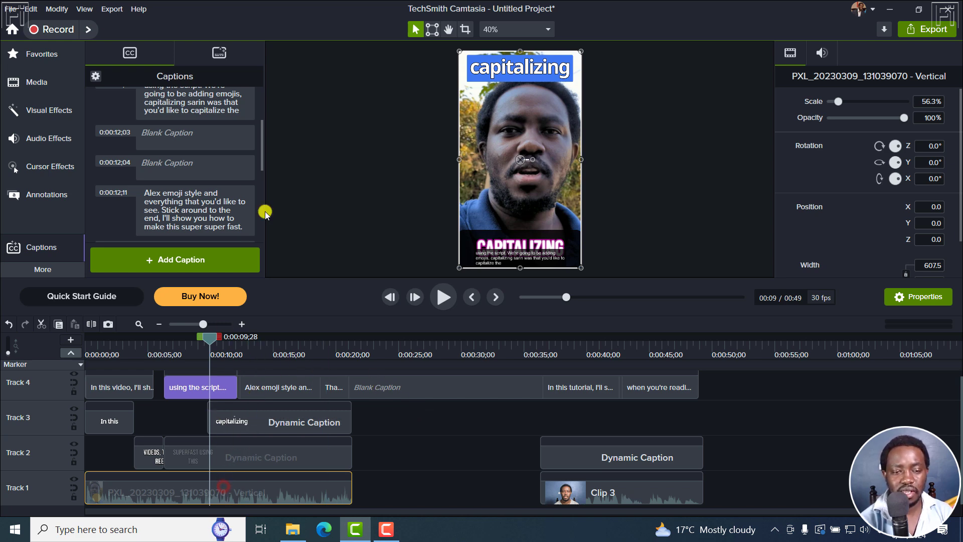
click(218, 51)
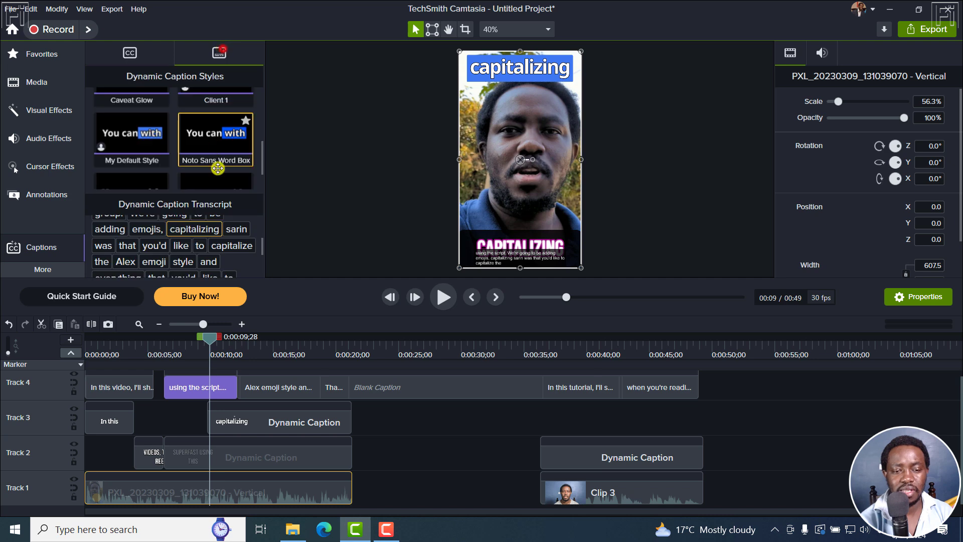
click(167, 229)
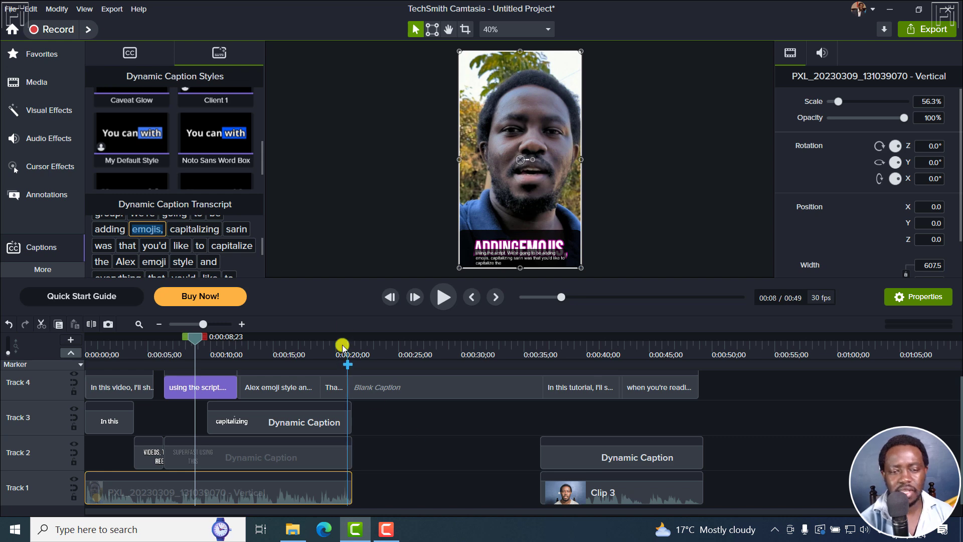
Browse the available dynamic caption styles, from Caveat Glow to Roboto Slab.
click(261, 163)
drag(260, 163, 260, 176)
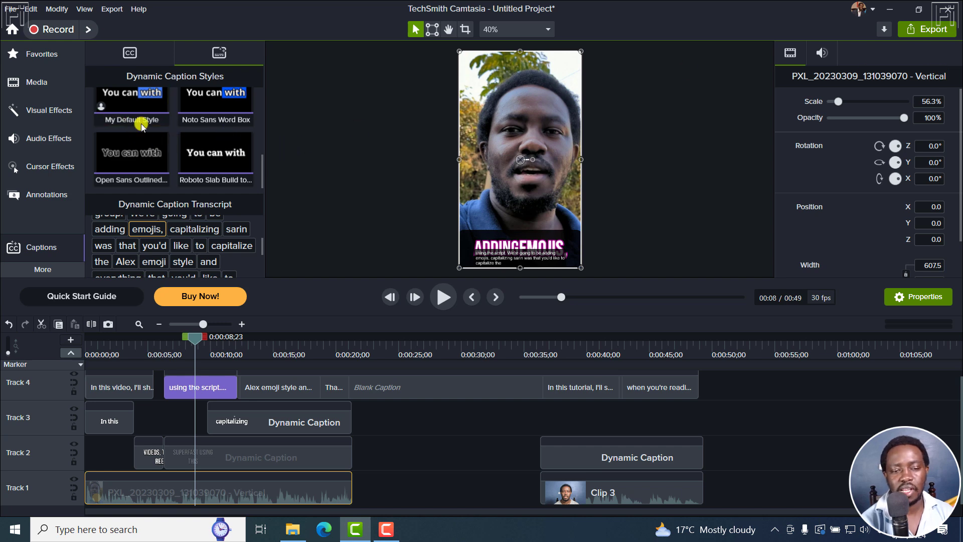
drag(260, 180, 264, 157)
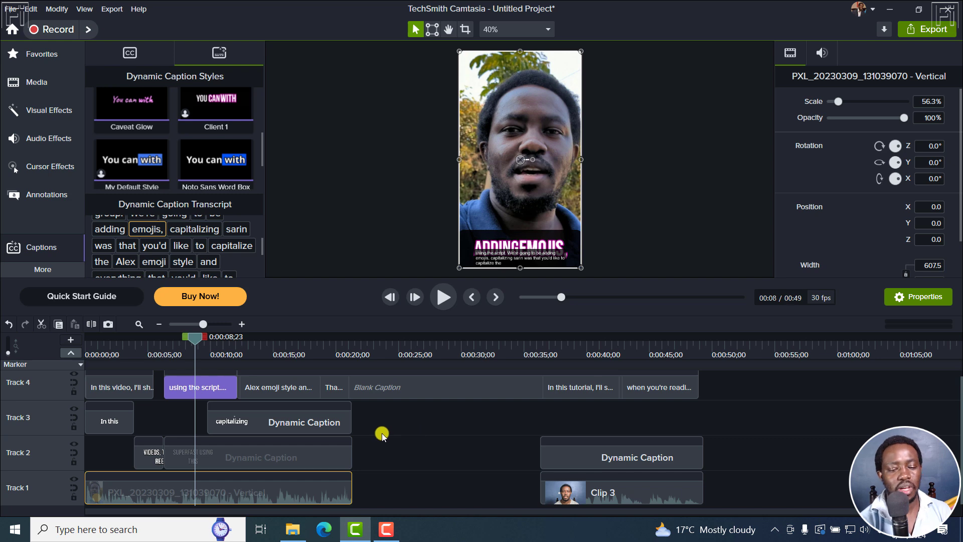
Select the overlapping dynamic captions on Tracks 2 and 3 together, deselect them, and scrub to 0:00:13;17 to compare all caption types.
drag(380, 421, 327, 447)
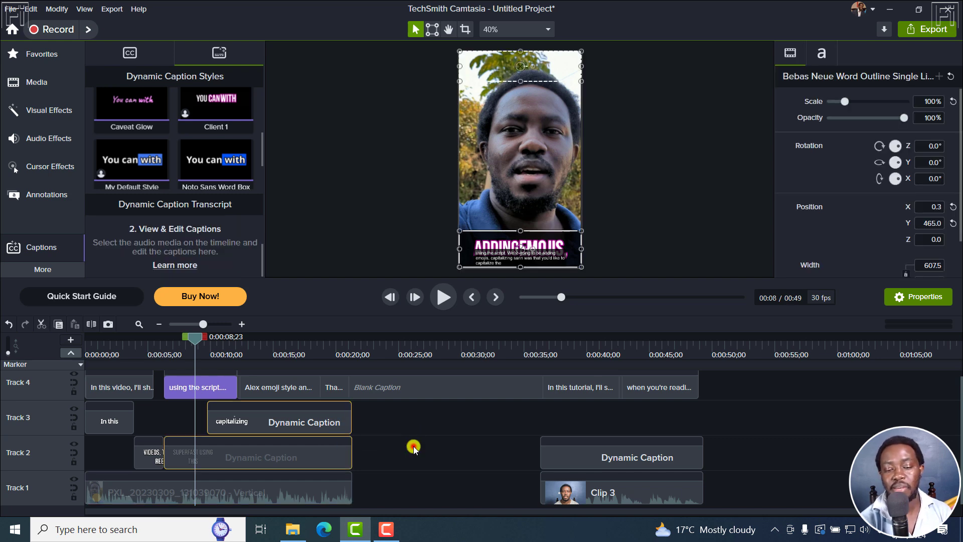
click(413, 446)
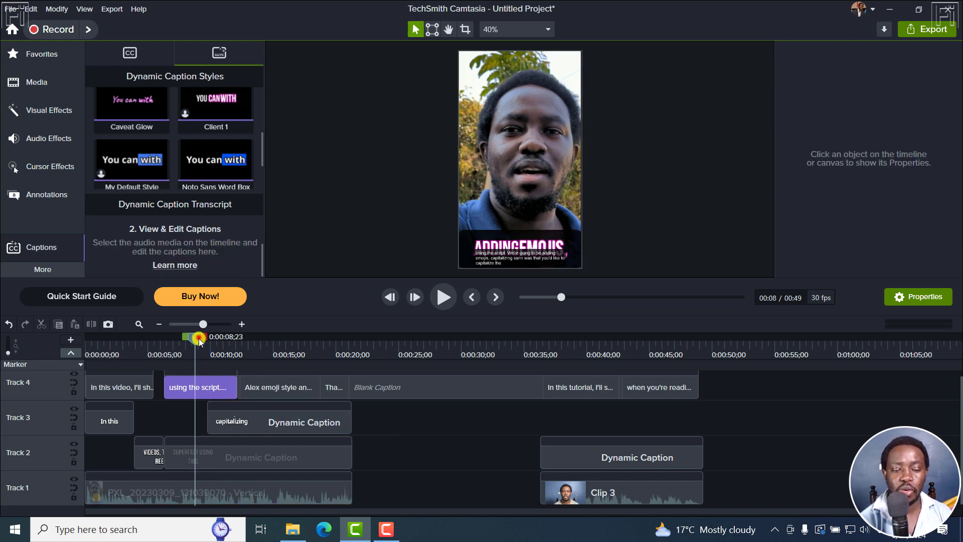
drag(207, 354, 257, 354)
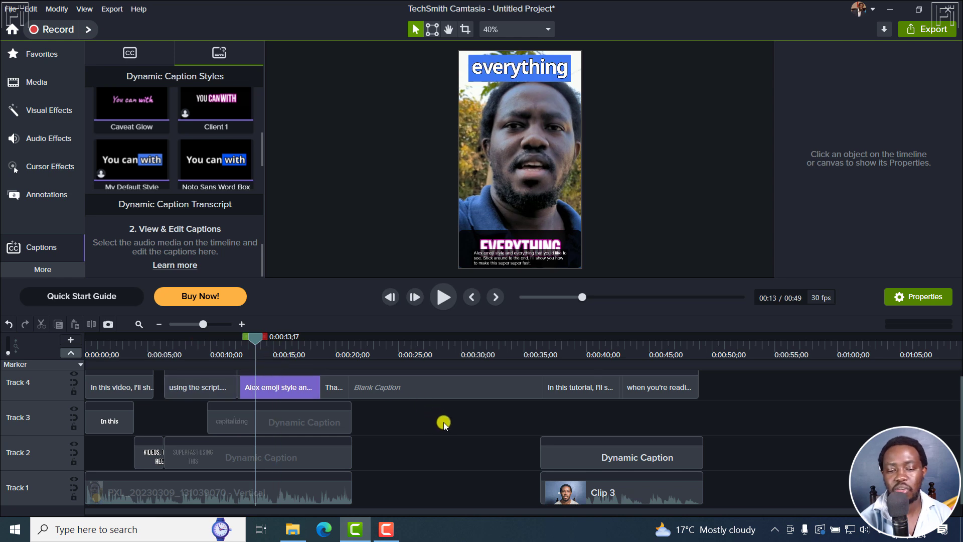